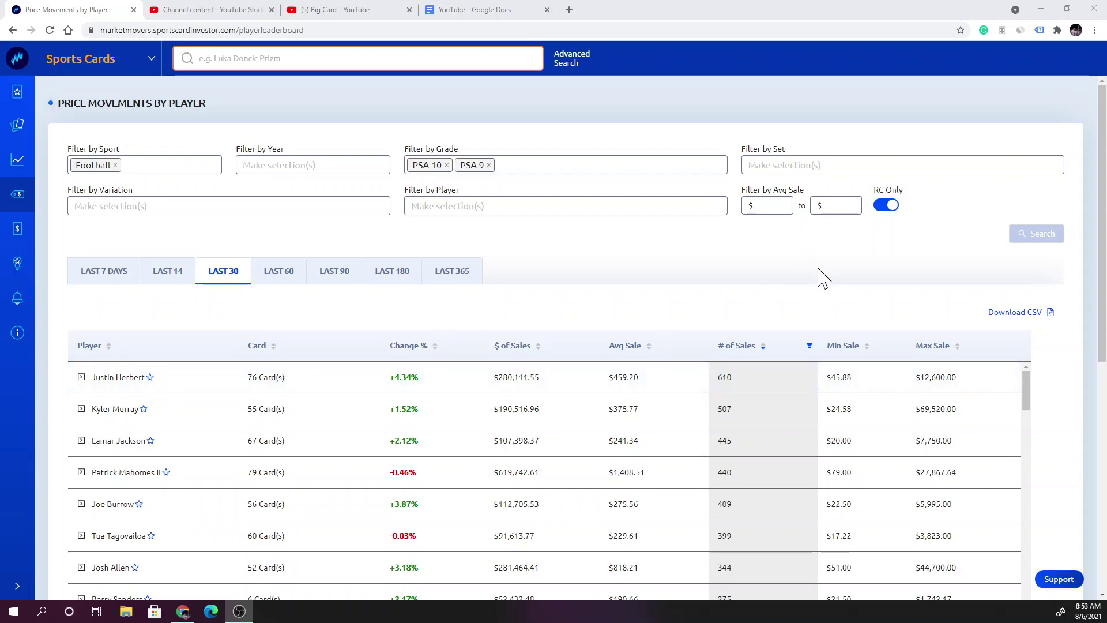
scroll(995, 287, "down", 2)
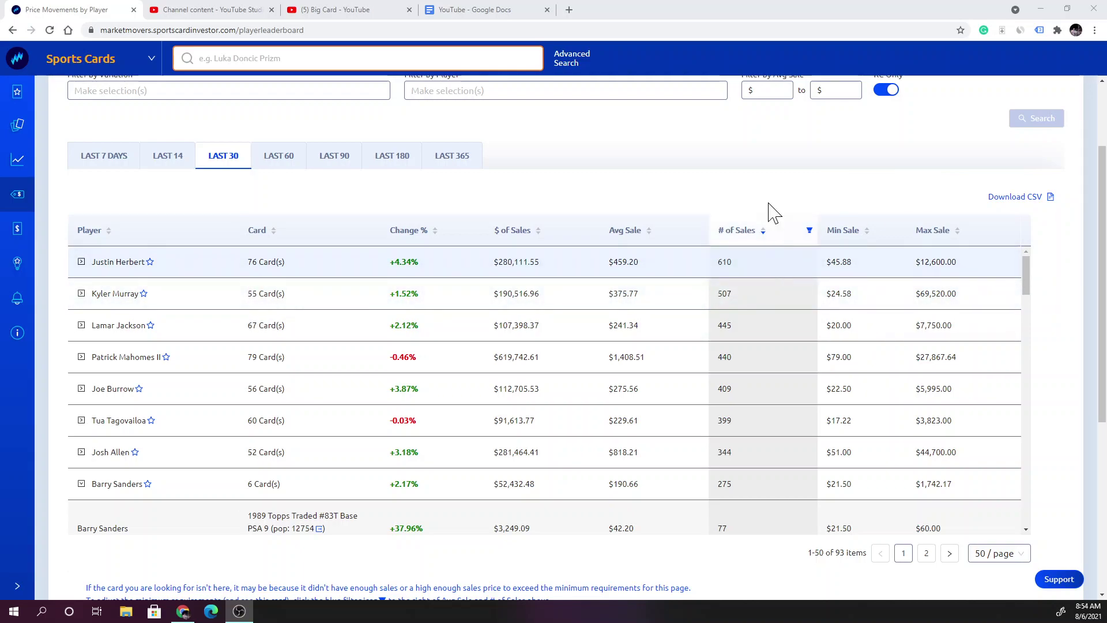
scroll(769, 203, "up", 2)
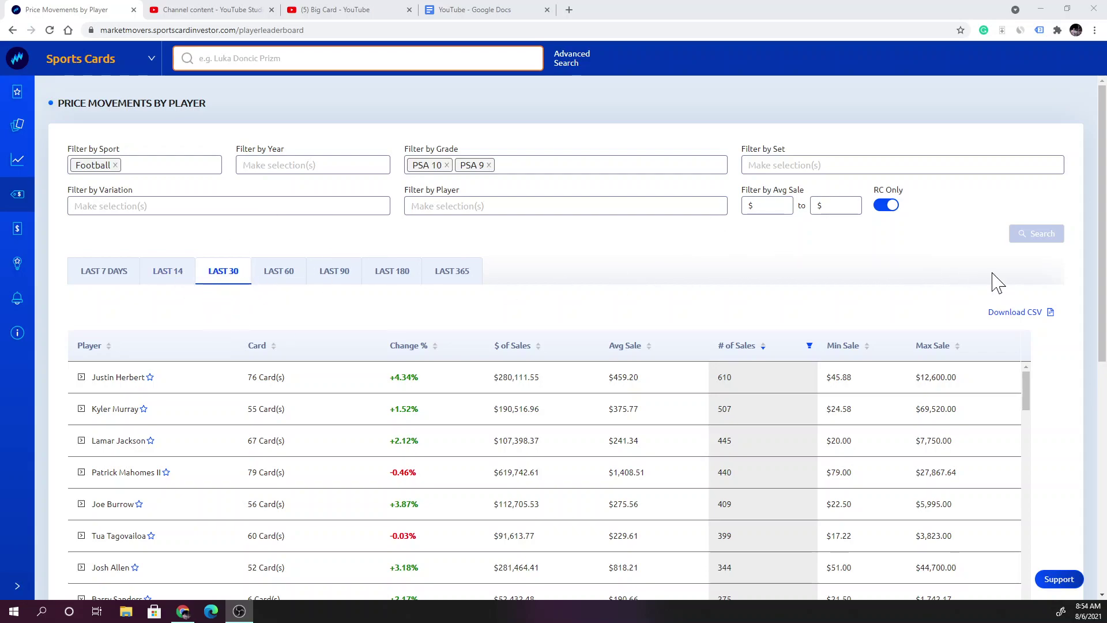
scroll(1086, 337, "down", 1)
scroll(1086, 338, "down", 2)
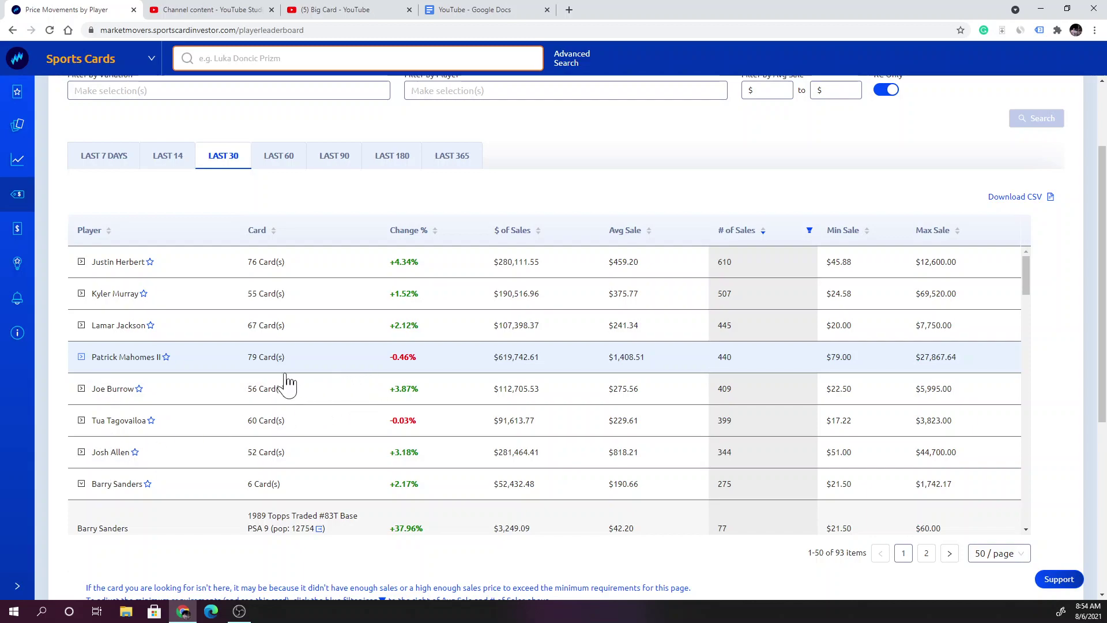
Show 25 players per page and collapse Barry Sanders' card rows.
left_click(262, 368)
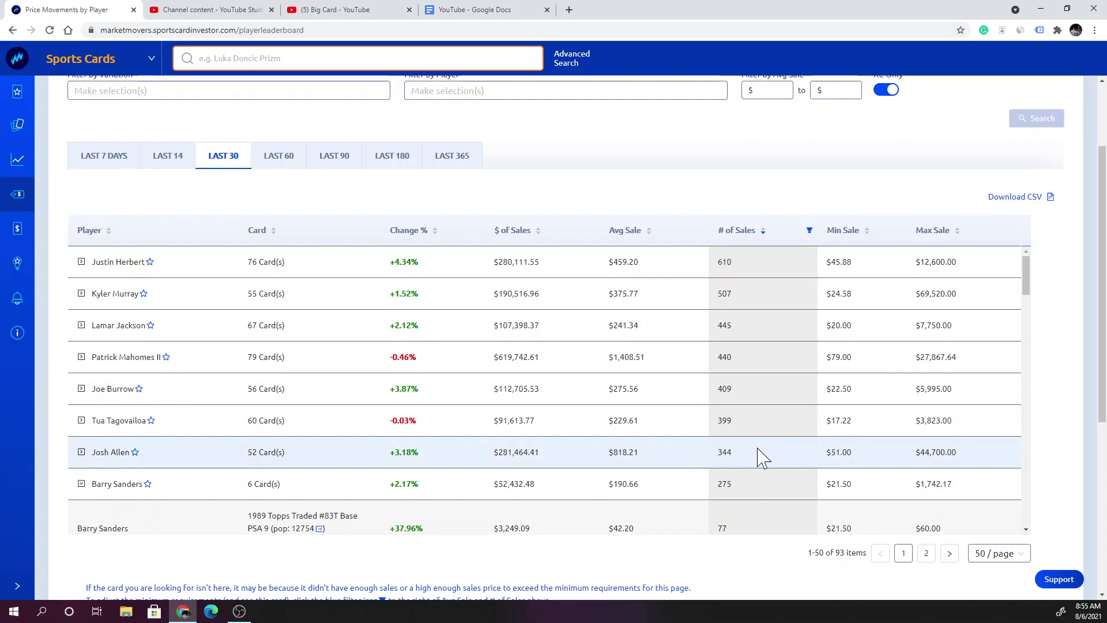
scroll(758, 457, "down", 1)
left_click(983, 558)
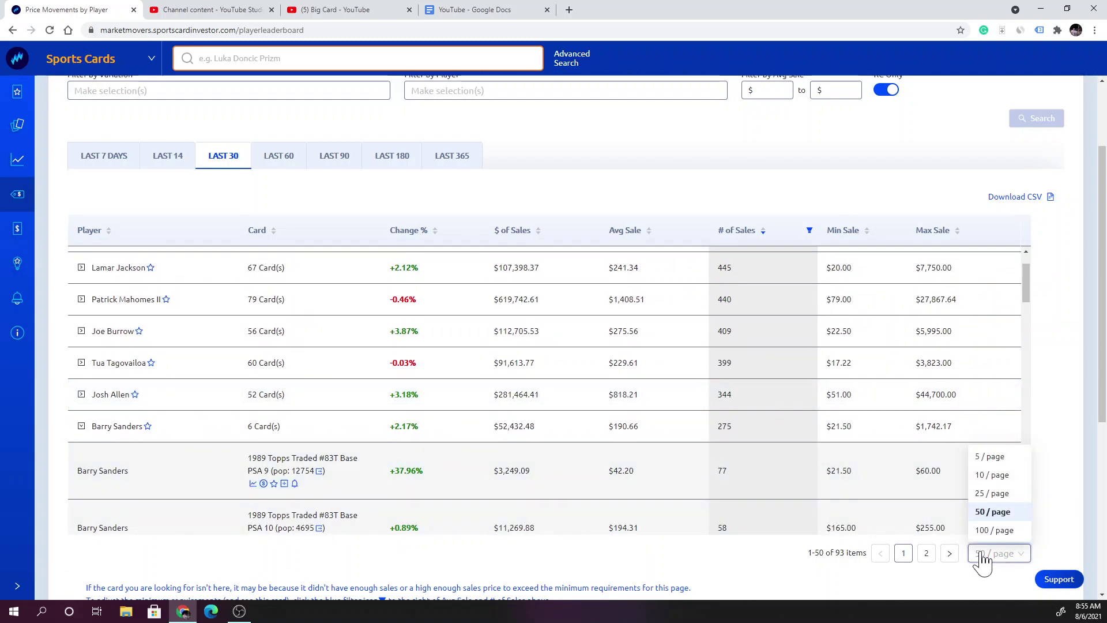
left_click(988, 493)
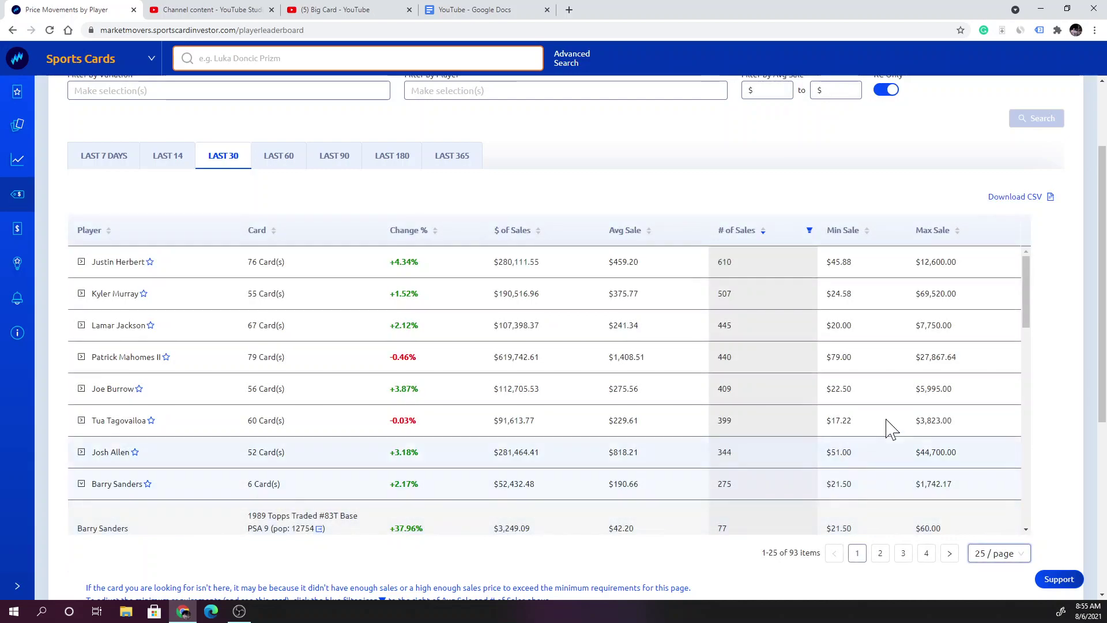
left_click_drag(1030, 309, 1026, 347)
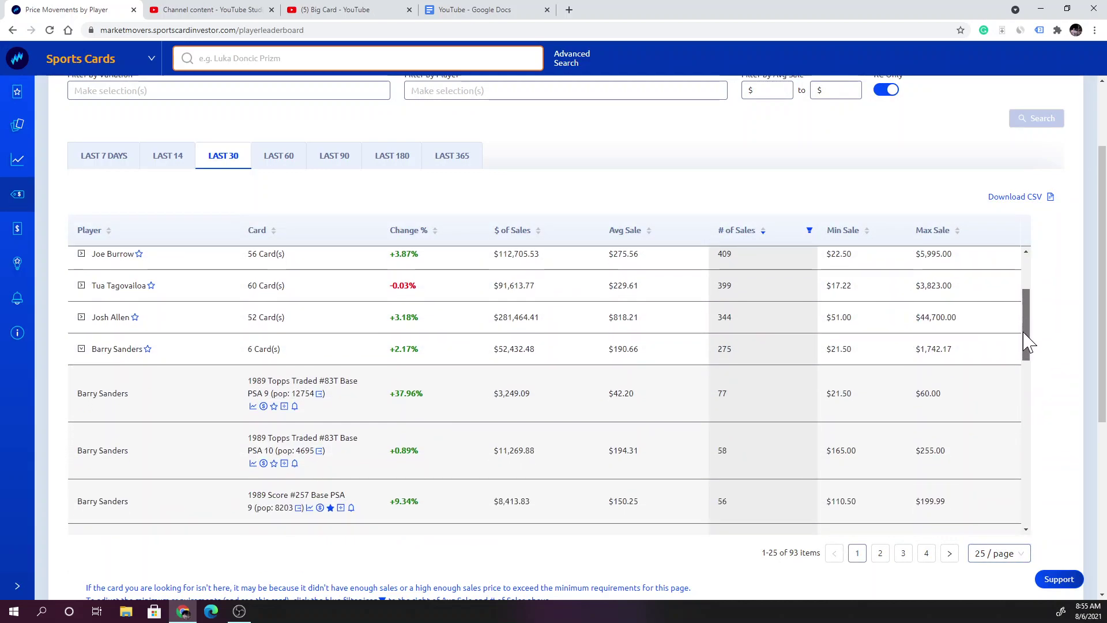
left_click(82, 351)
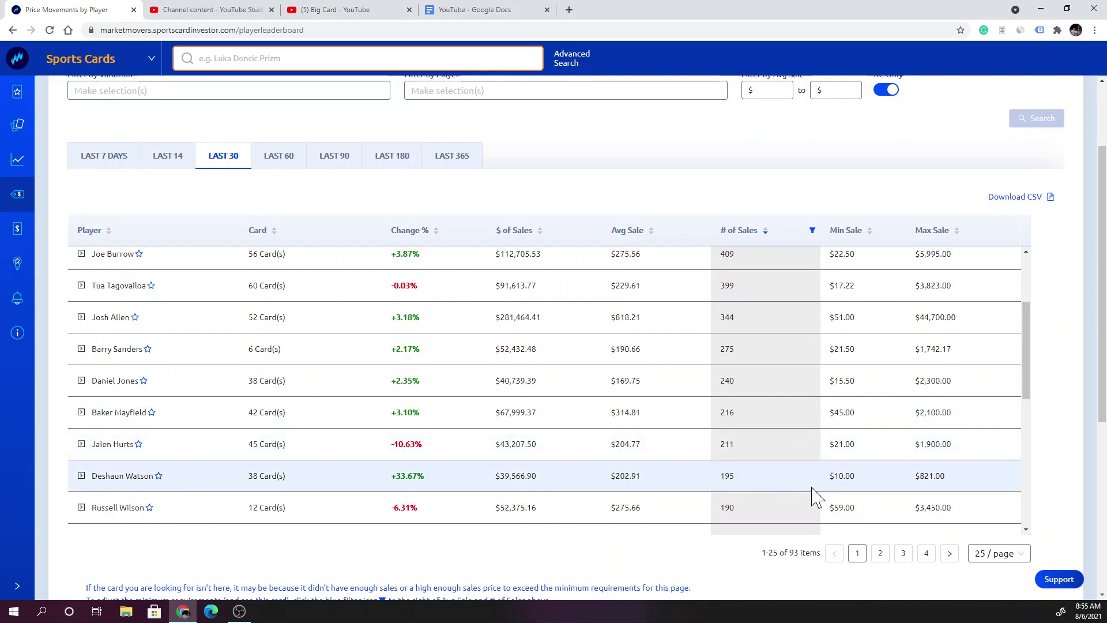
scroll(813, 497, "down", 1)
scroll(813, 497, "down", 1)
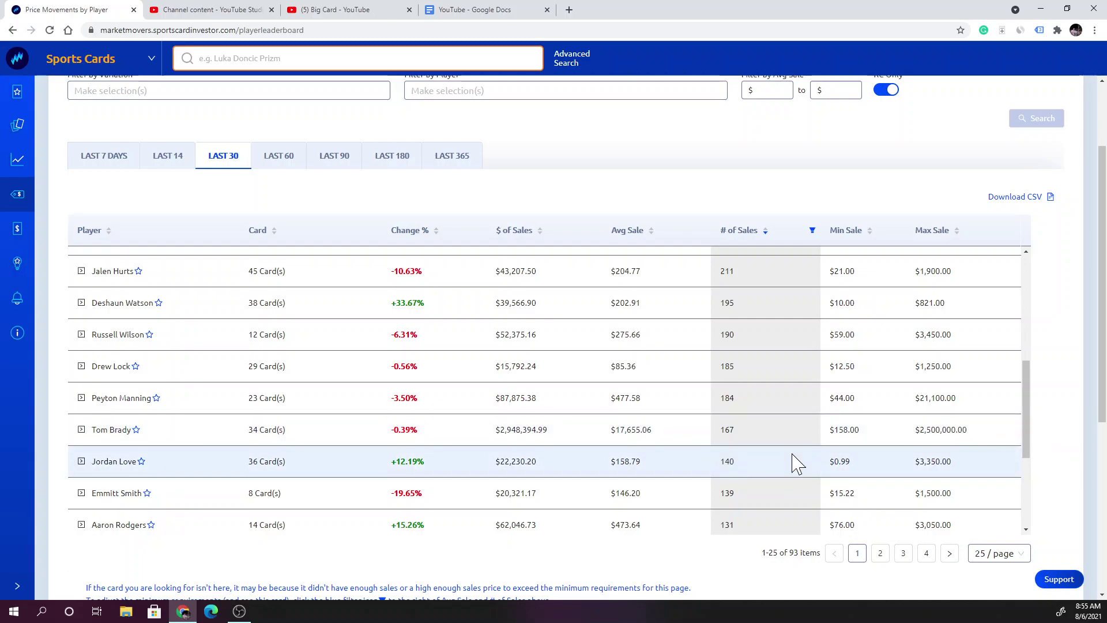
scroll(810, 486, "down", 1)
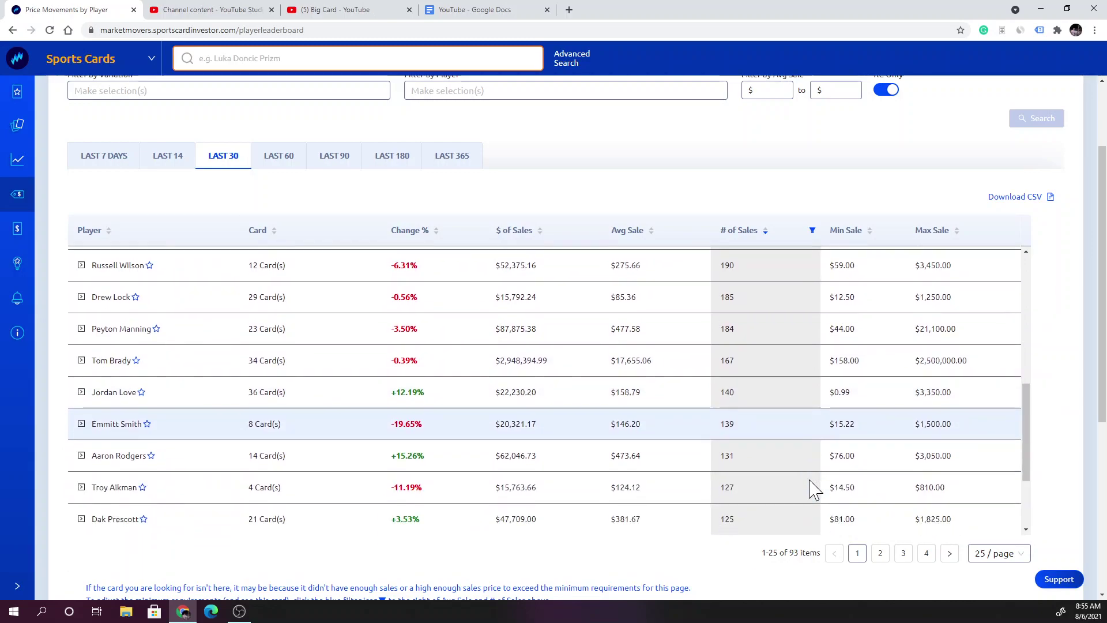
scroll(796, 489, "down", 1)
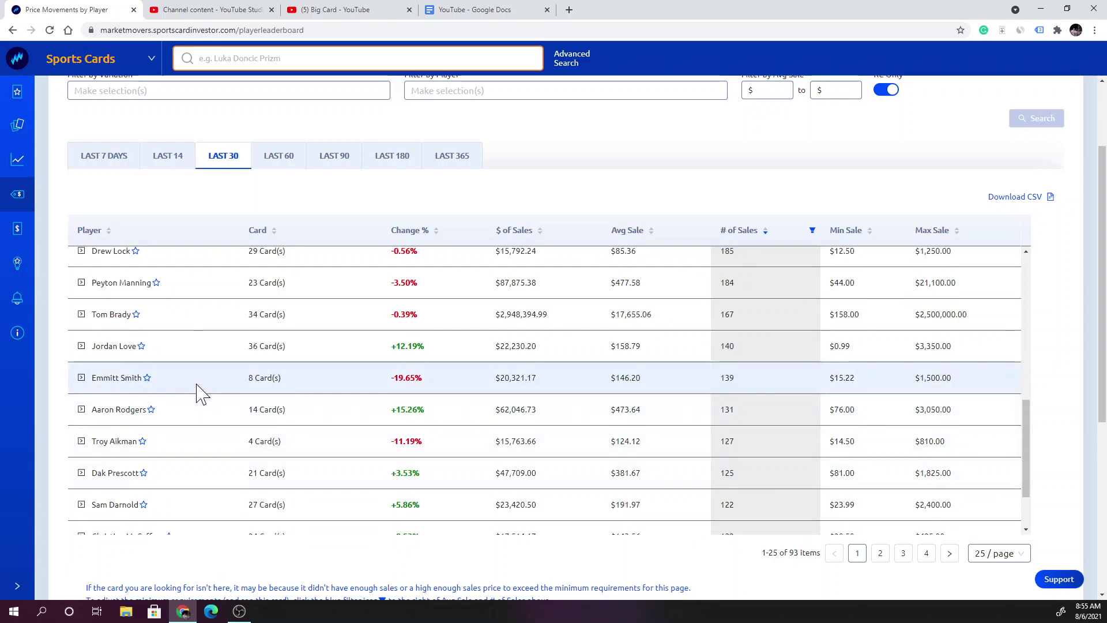
scroll(198, 394, "down", 1)
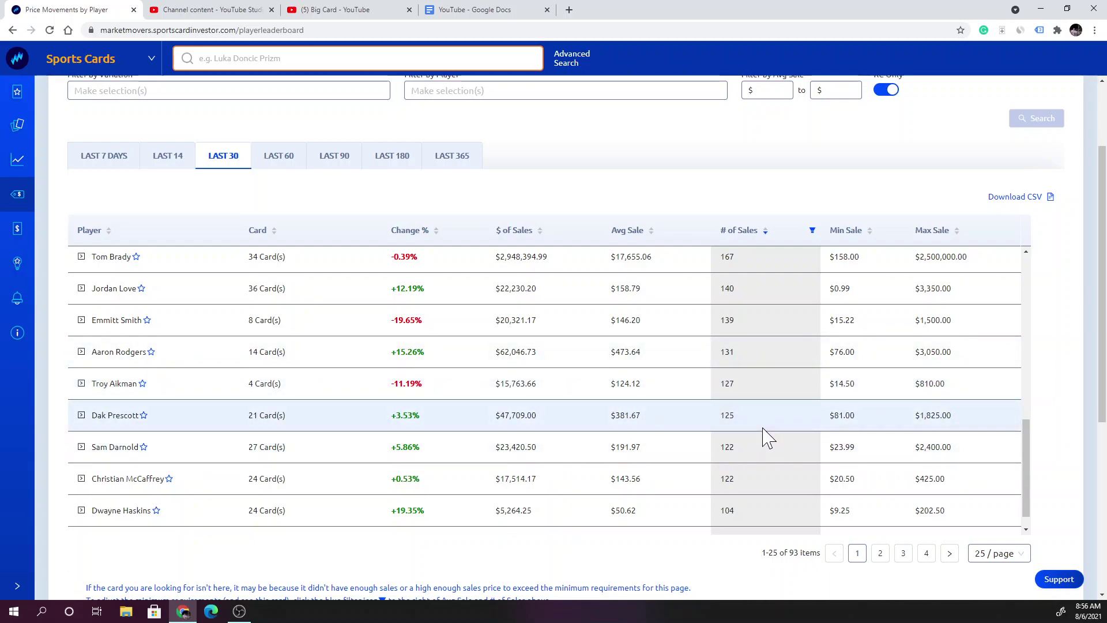
scroll(766, 437, "down", 1)
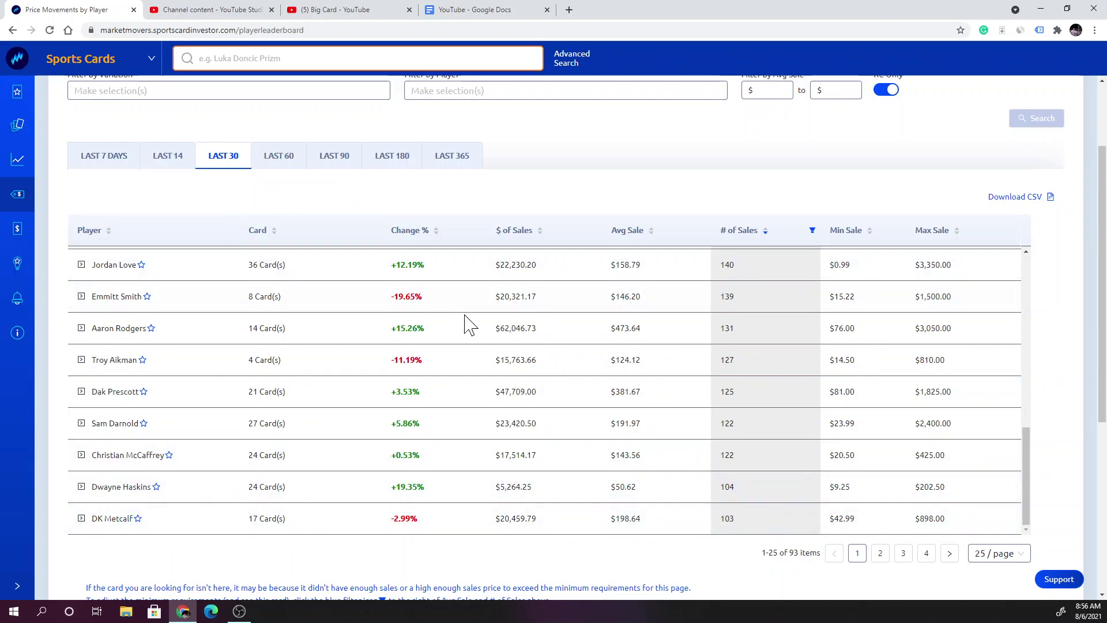
left_click_drag(1026, 462, 1020, 263)
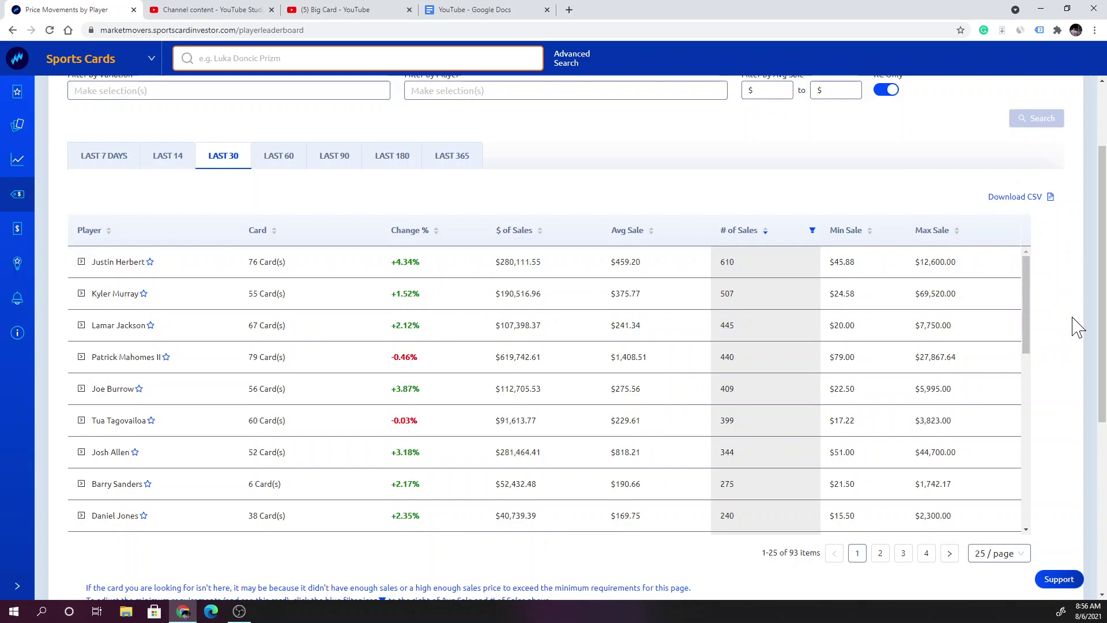
scroll(1075, 328, "up", 1)
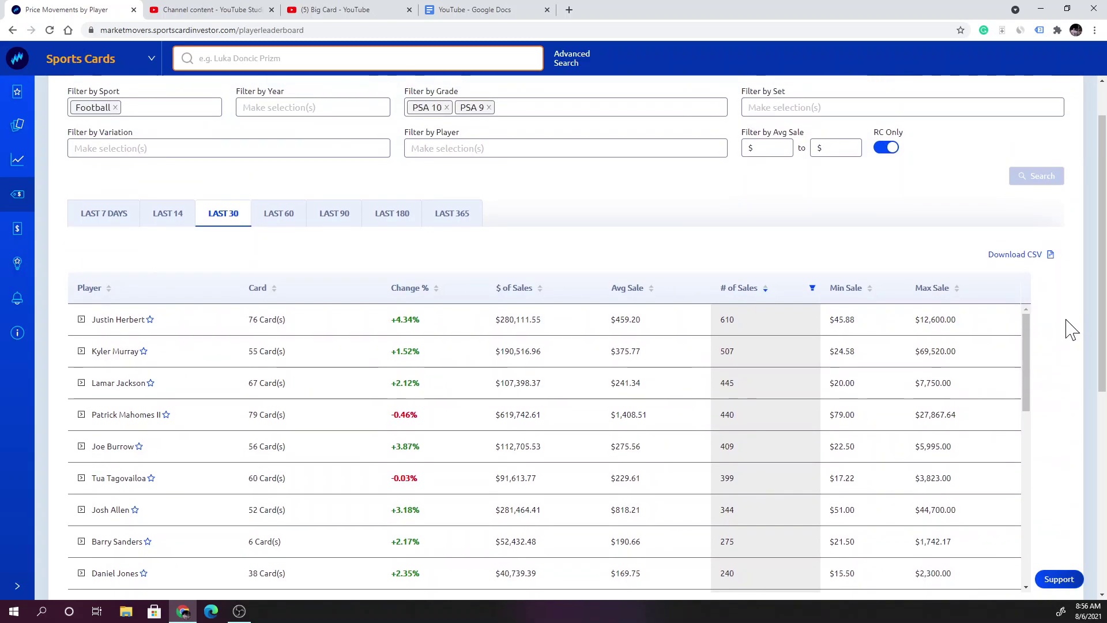
Sort by Change % descending, then highlight Jacob Eason's +38.81% and Deshaun Watson's +33.67%.
left_click(404, 291)
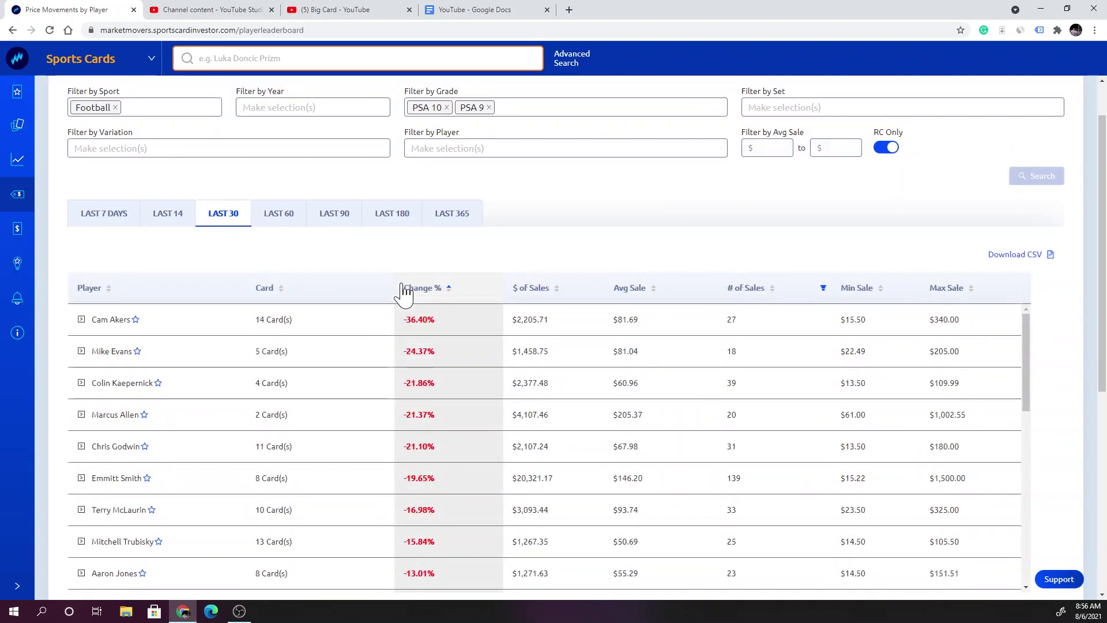
left_click(404, 292)
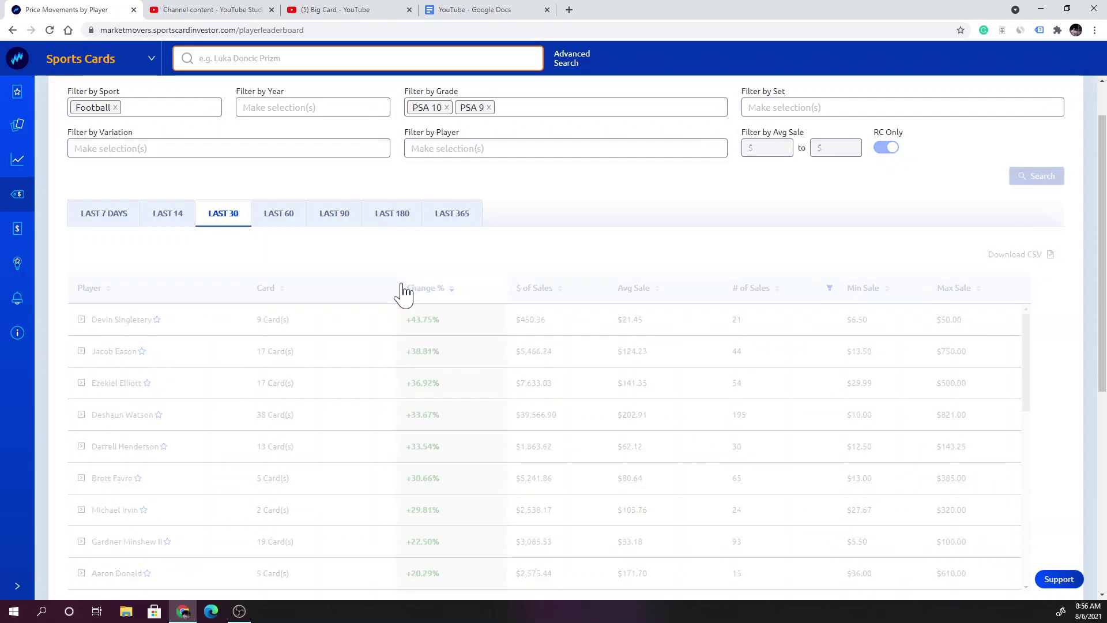
scroll(663, 236, "up", 2)
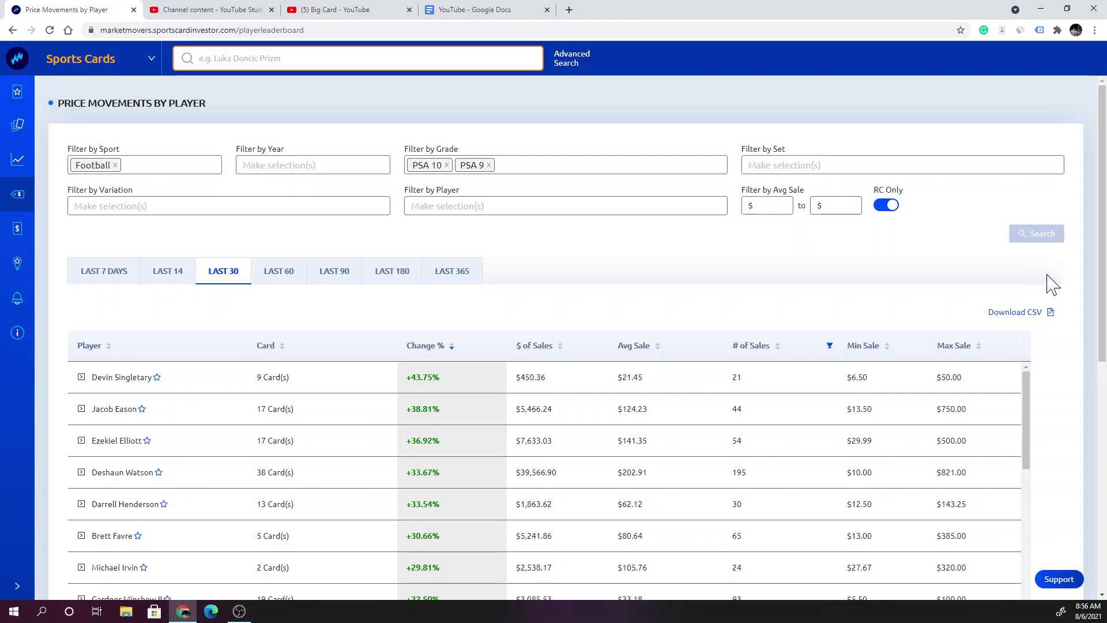
scroll(1075, 283, "down", 1)
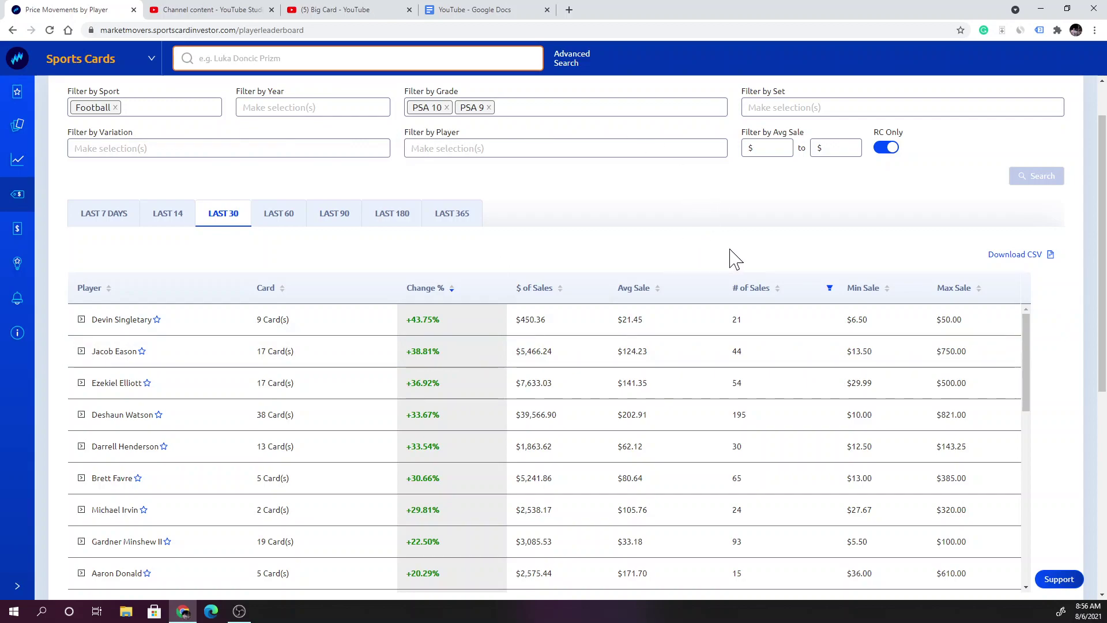
scroll(1079, 352, "down", 1)
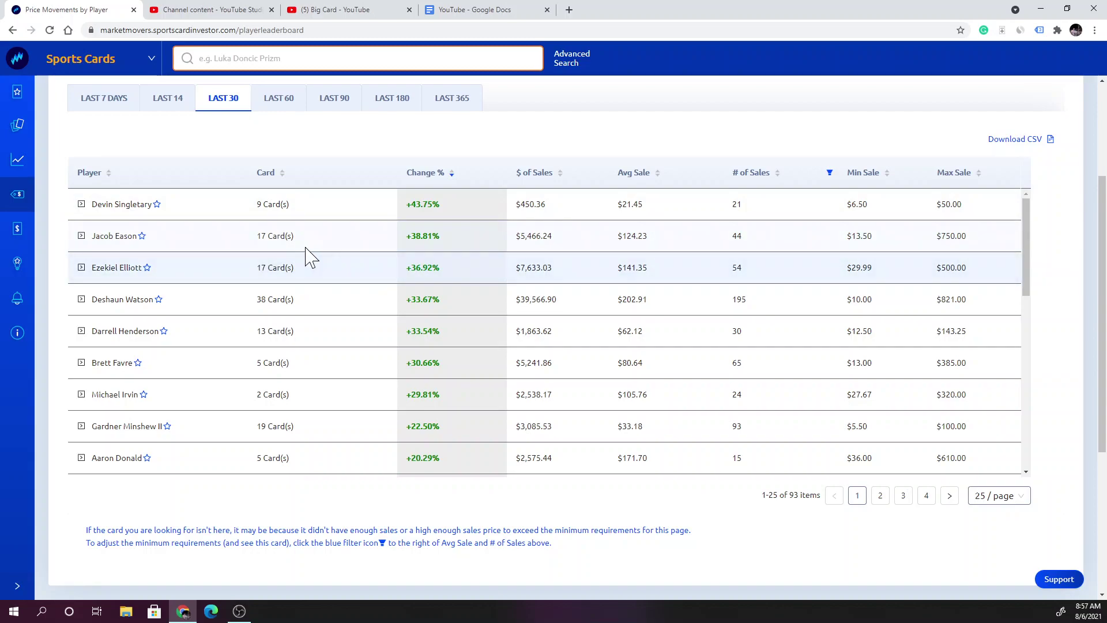
left_click_drag(434, 236, 403, 252)
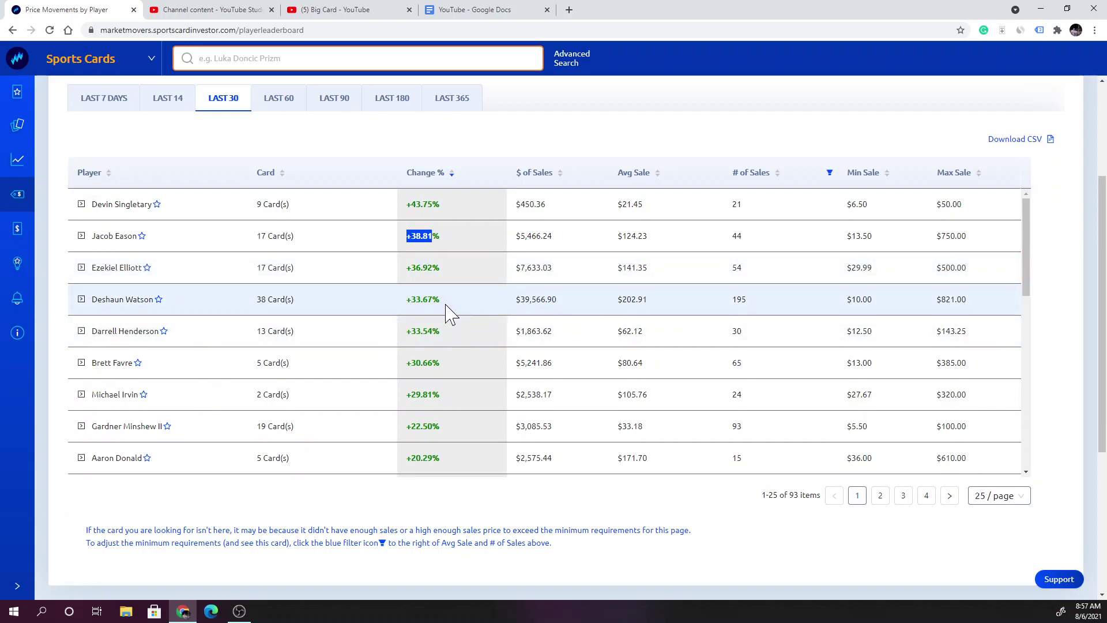
left_click_drag(447, 303, 407, 303)
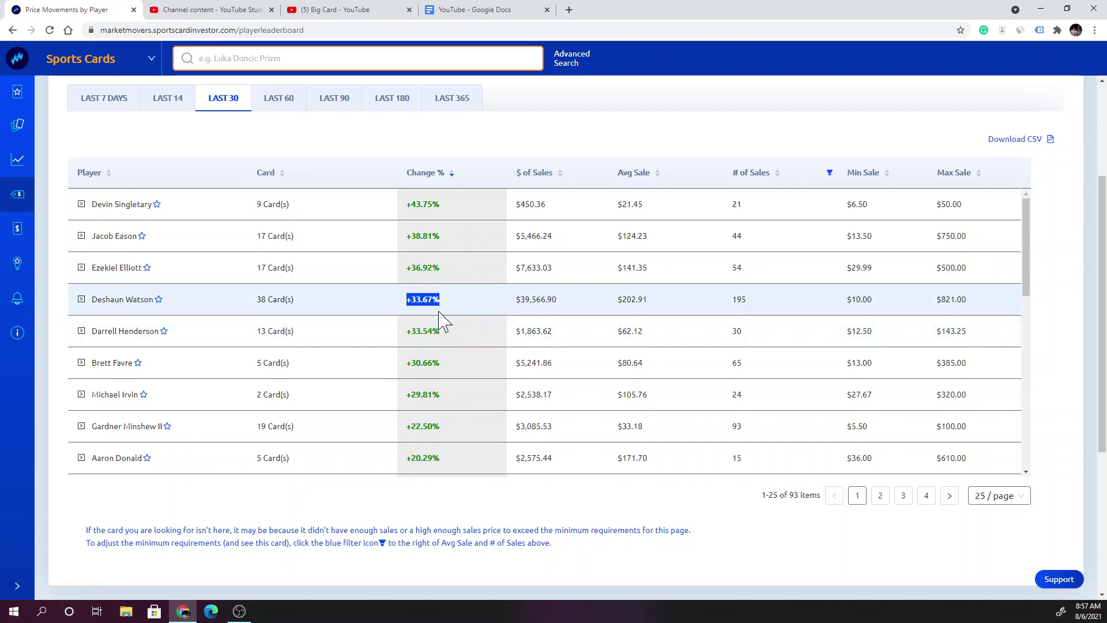
left_click(446, 338)
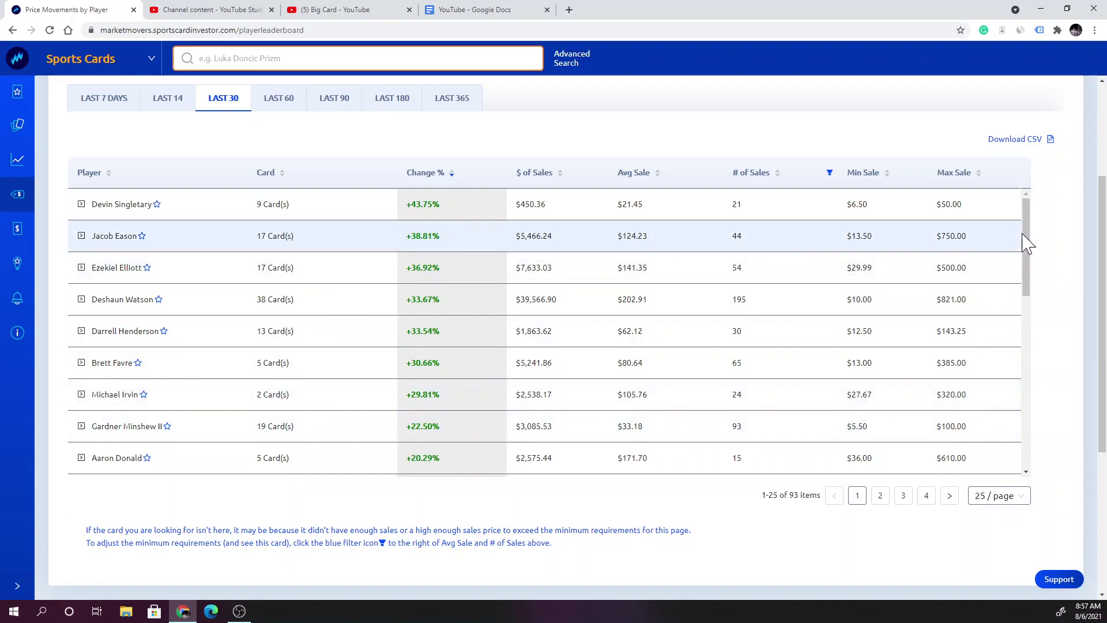
left_click_drag(1028, 240, 1024, 318)
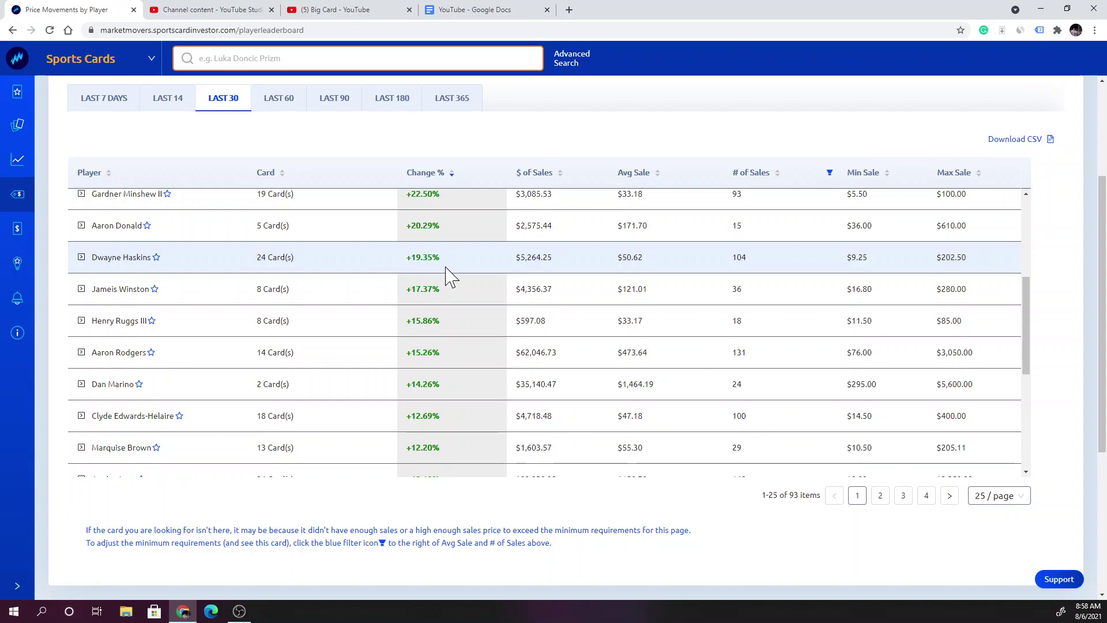
left_click(81, 258)
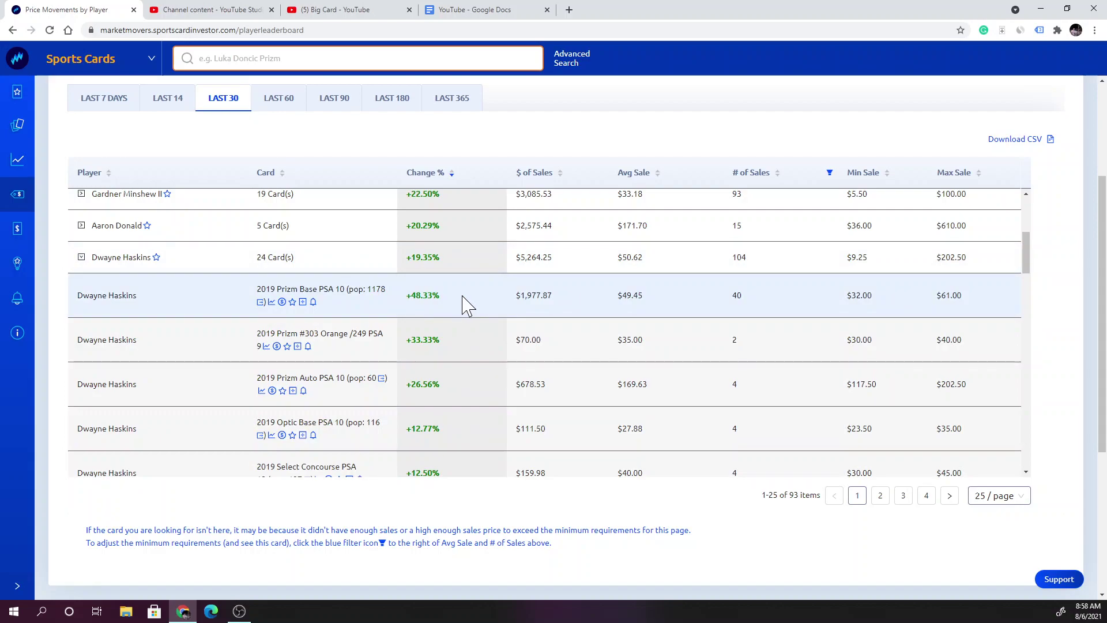
scroll(476, 329, "down", 1)
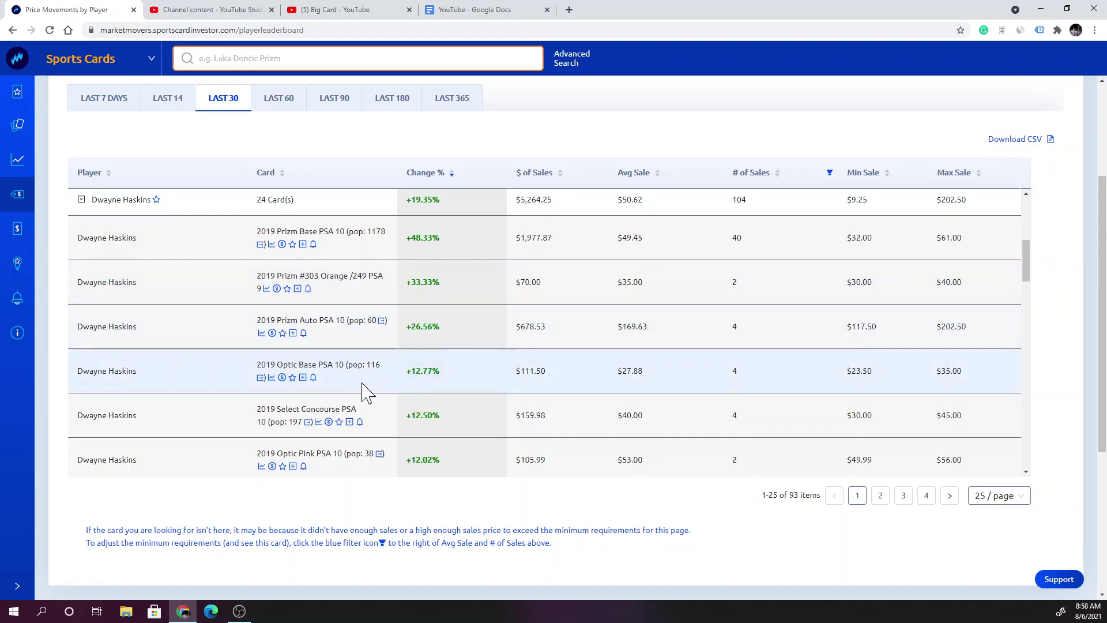
scroll(405, 396, "down", 3)
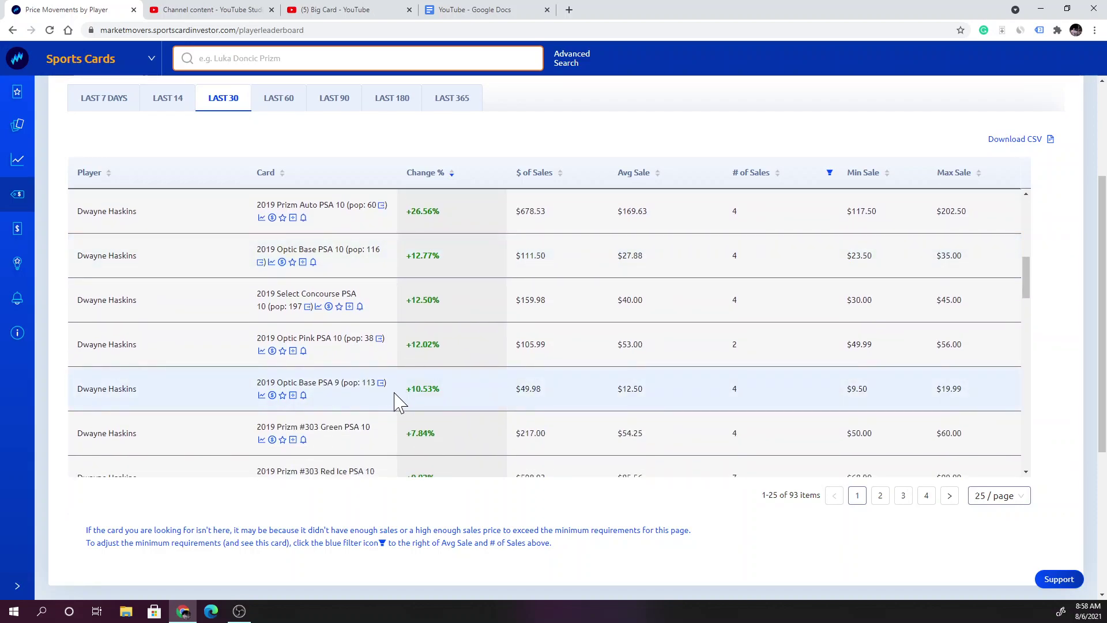
scroll(344, 403, "down", 3)
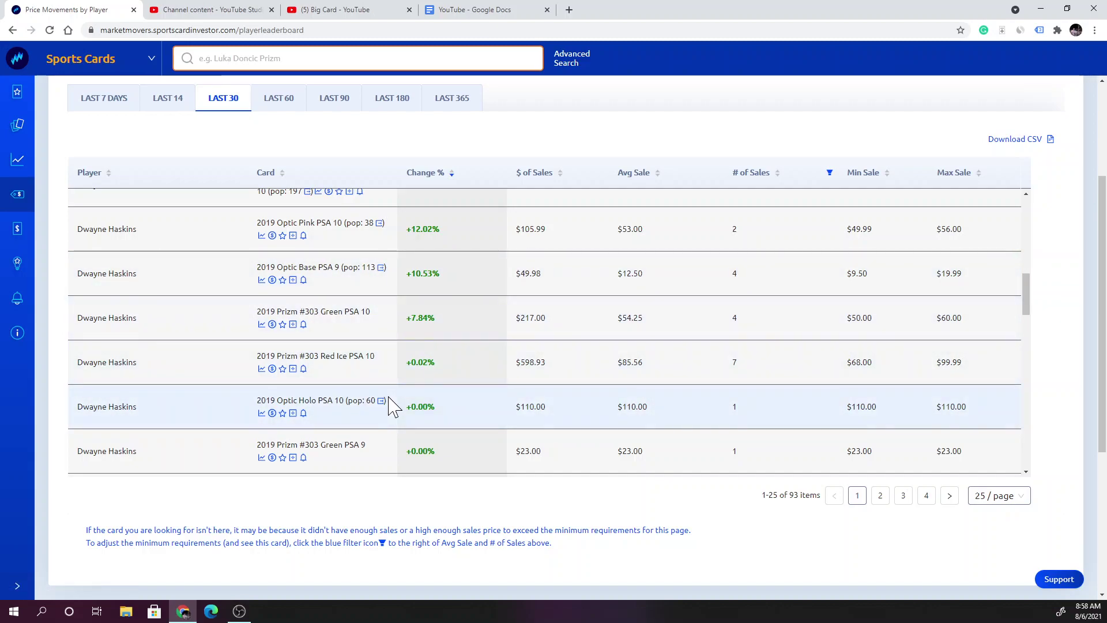
scroll(433, 350, "up", 3)
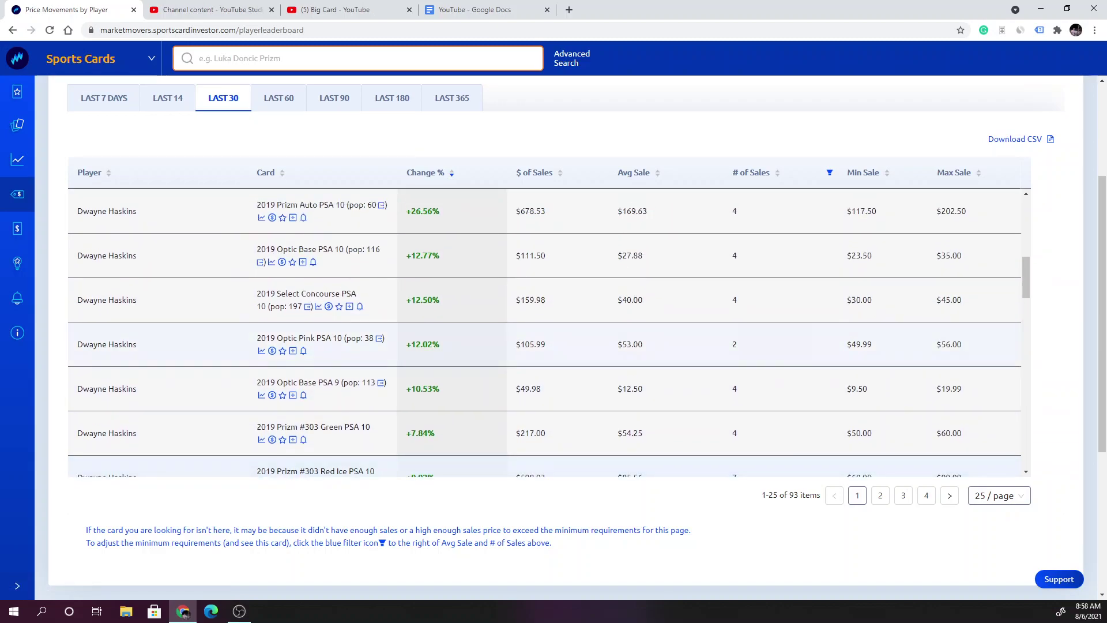
scroll(427, 351, "up", 3)
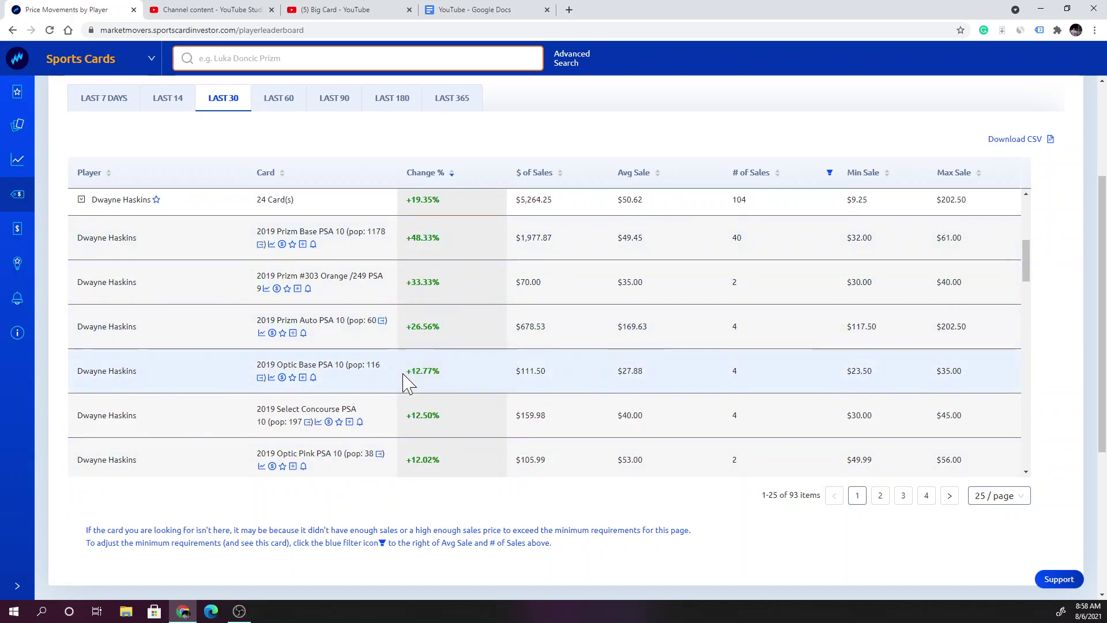
scroll(406, 382, "down", 3)
scroll(404, 383, "down", 5)
scroll(403, 383, "down", 3)
scroll(403, 383, "down", 3)
scroll(350, 381, "down", 1)
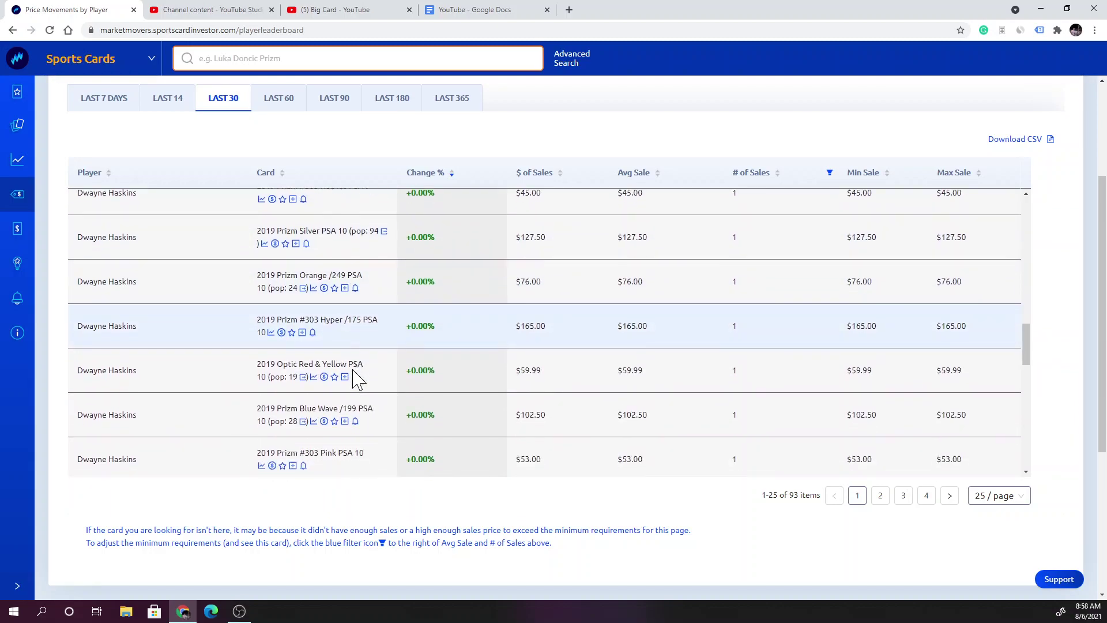
scroll(320, 328, "down", 2)
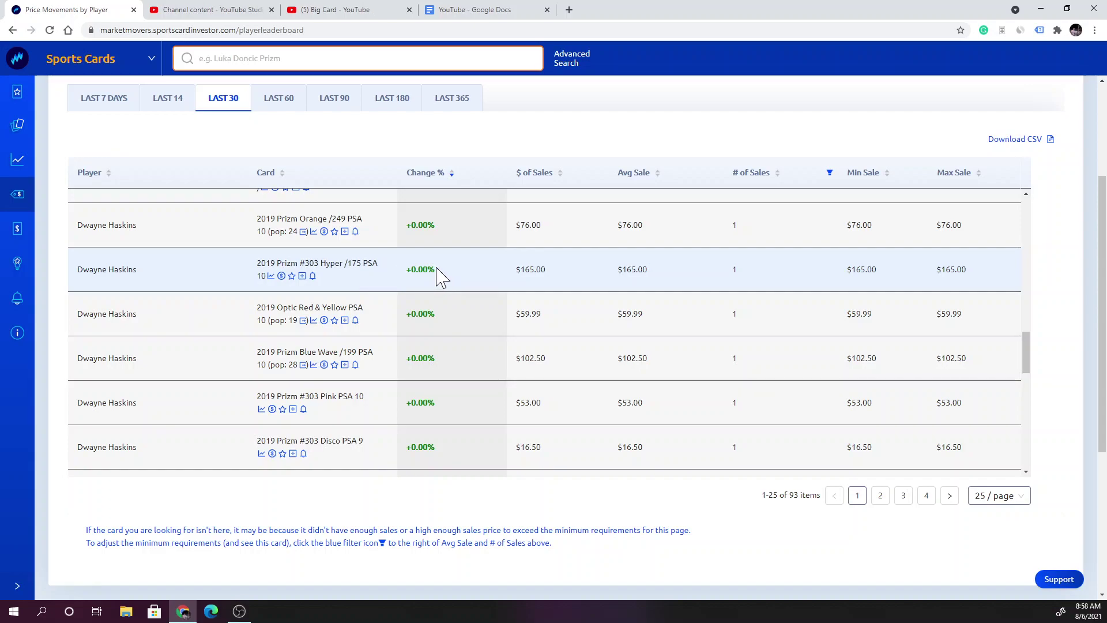
double_click(421, 270)
scroll(741, 376, "up", 1)
scroll(724, 376, "up", 3)
scroll(724, 375, "up", 3)
scroll(725, 379, "up", 1)
scroll(723, 377, "up", 3)
scroll(722, 375, "up", 2)
scroll(698, 390, "up", 3)
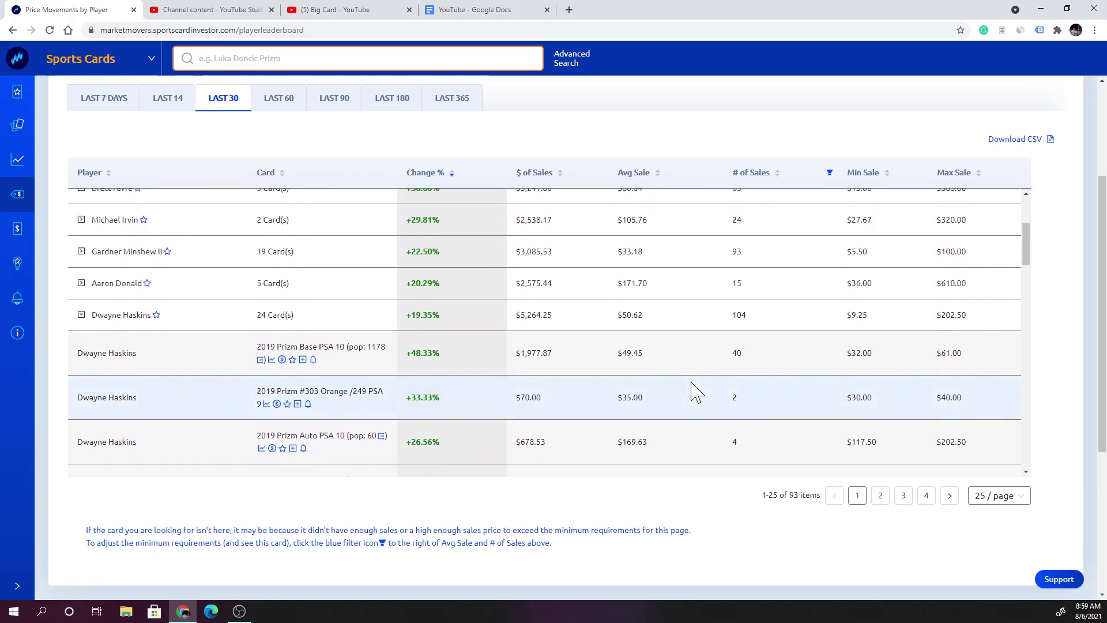
scroll(697, 391, "down", 1)
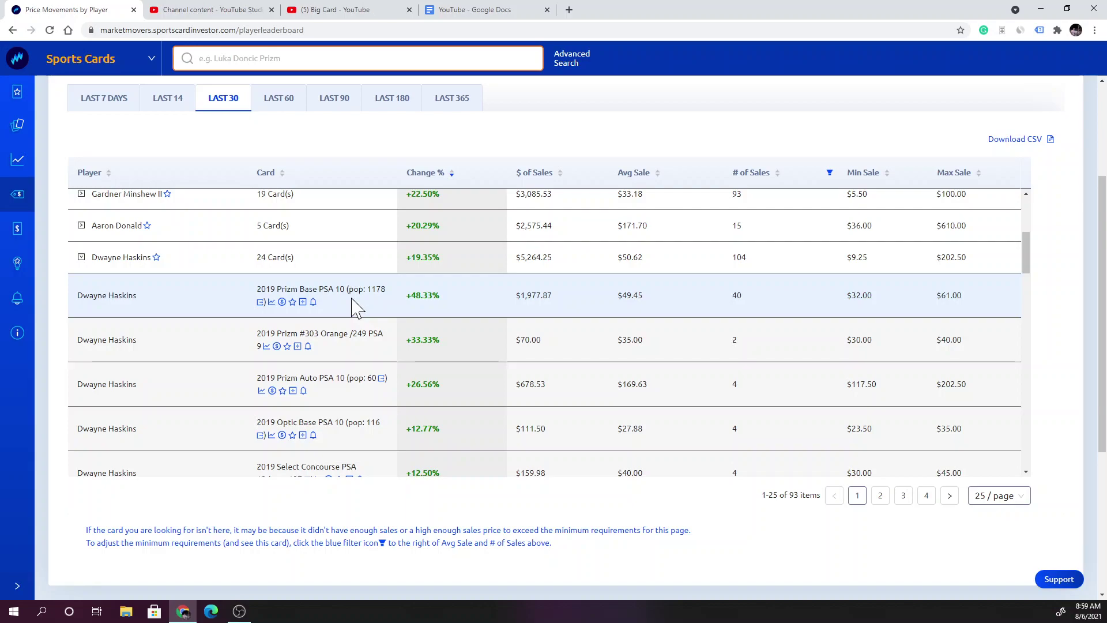
Chart Dwayne Haskins' 2019 Prizm Base PSA 10, enlarge its image, then collapse his rows.
left_click(272, 302)
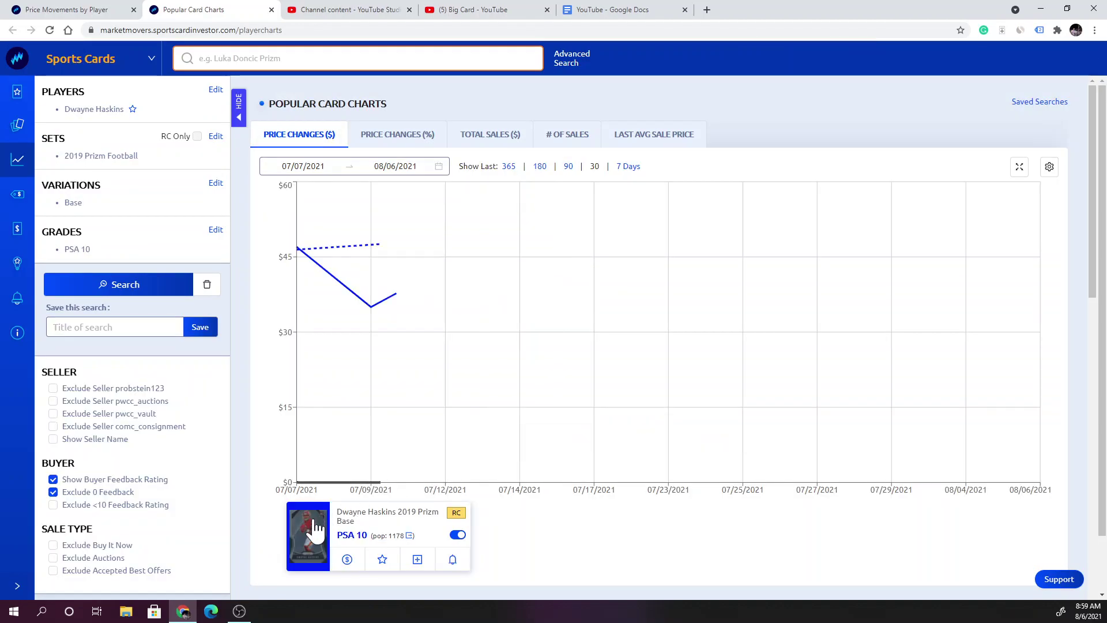
left_click(316, 530)
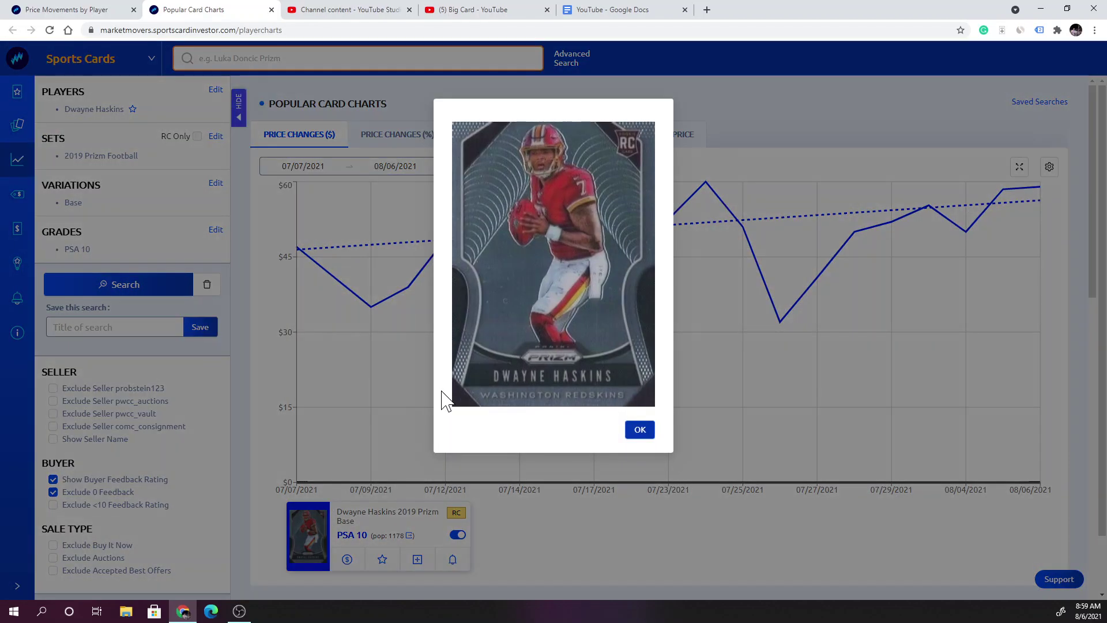
left_click(97, 11)
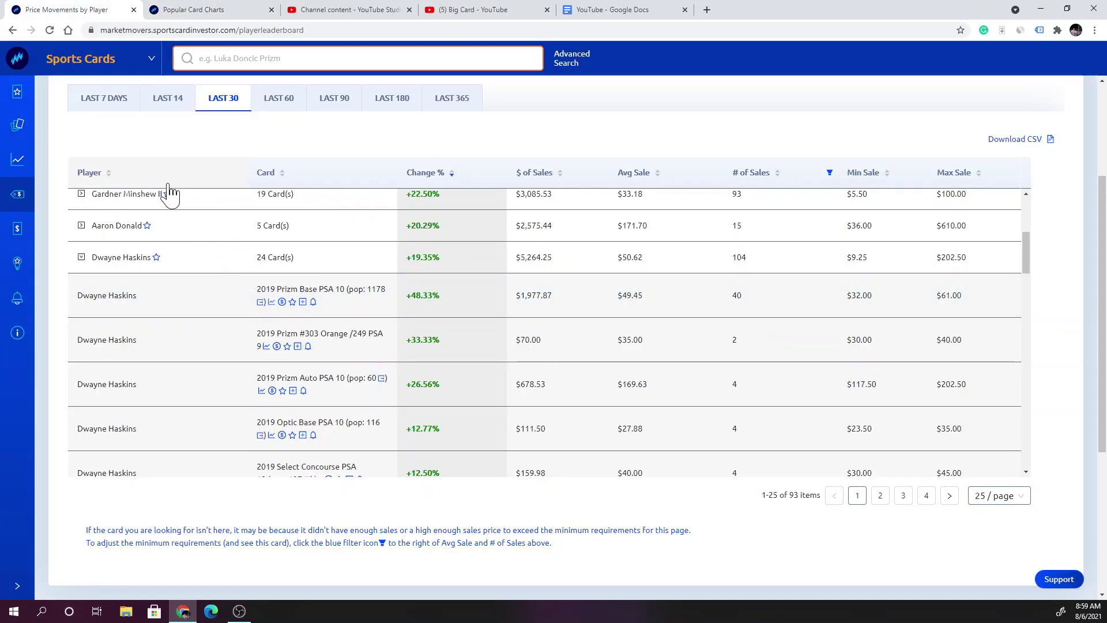
left_click(82, 258)
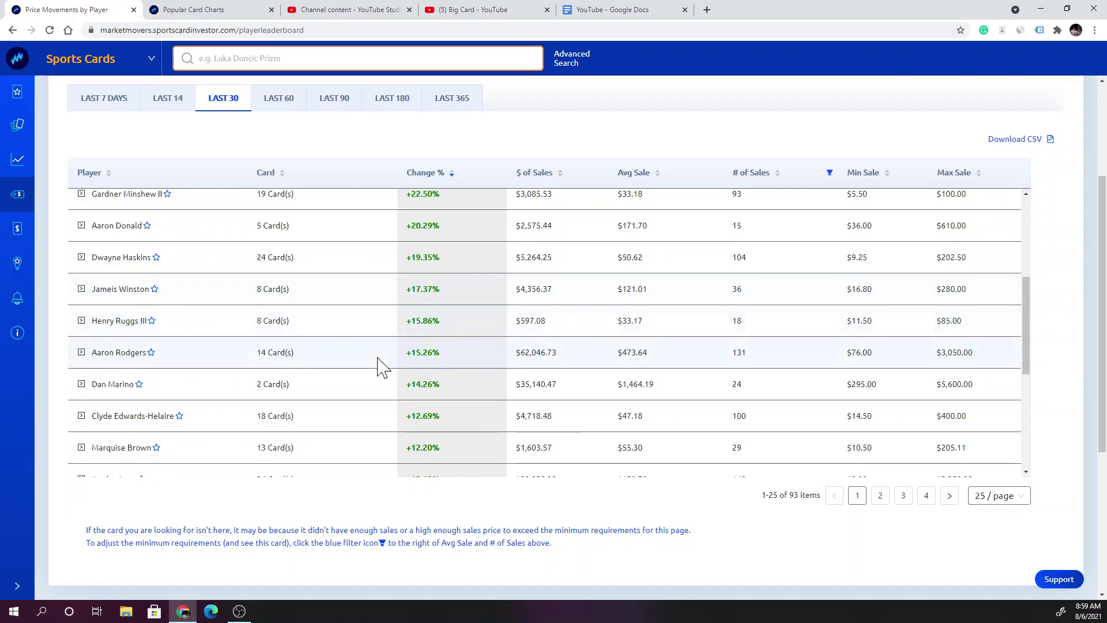
Expand Aaron Rodgers' row to list cards like the 2005 Topps #431 Base PSA 9.
left_click(81, 353)
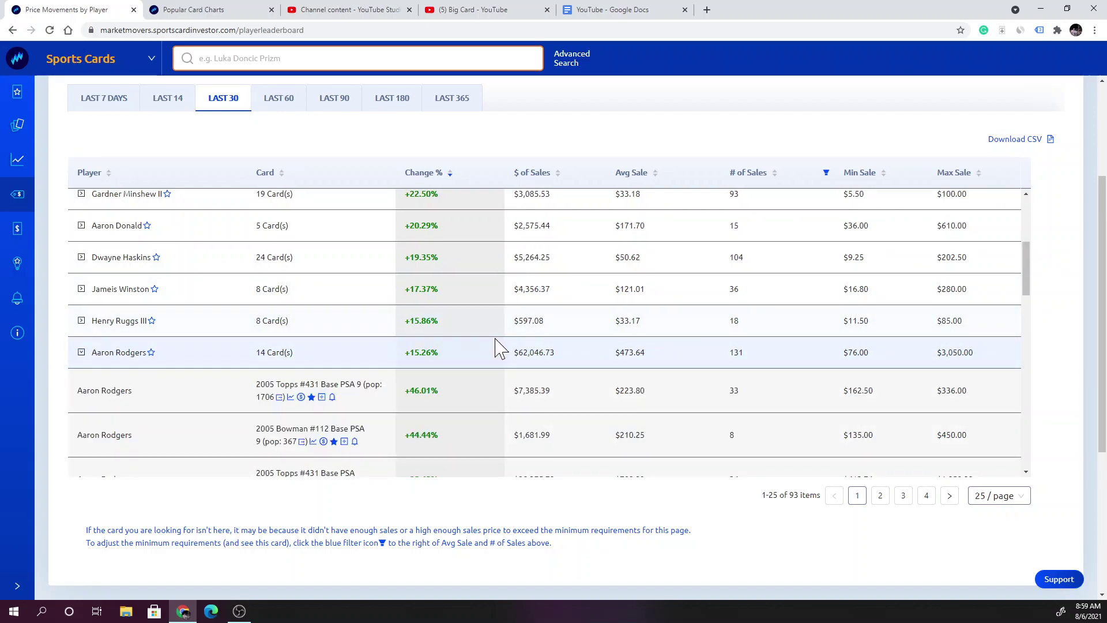
scroll(500, 346, "down", 2)
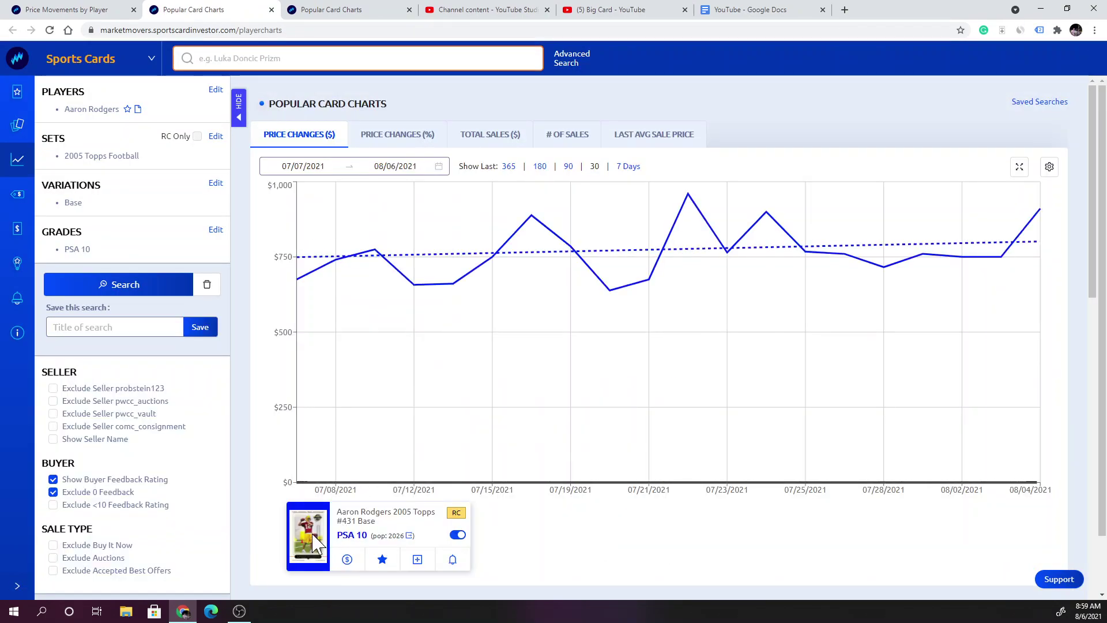
Enlarge and close the Aaron Rodgers 2005 Topps #431 PSA 10 card image.
left_click(313, 540)
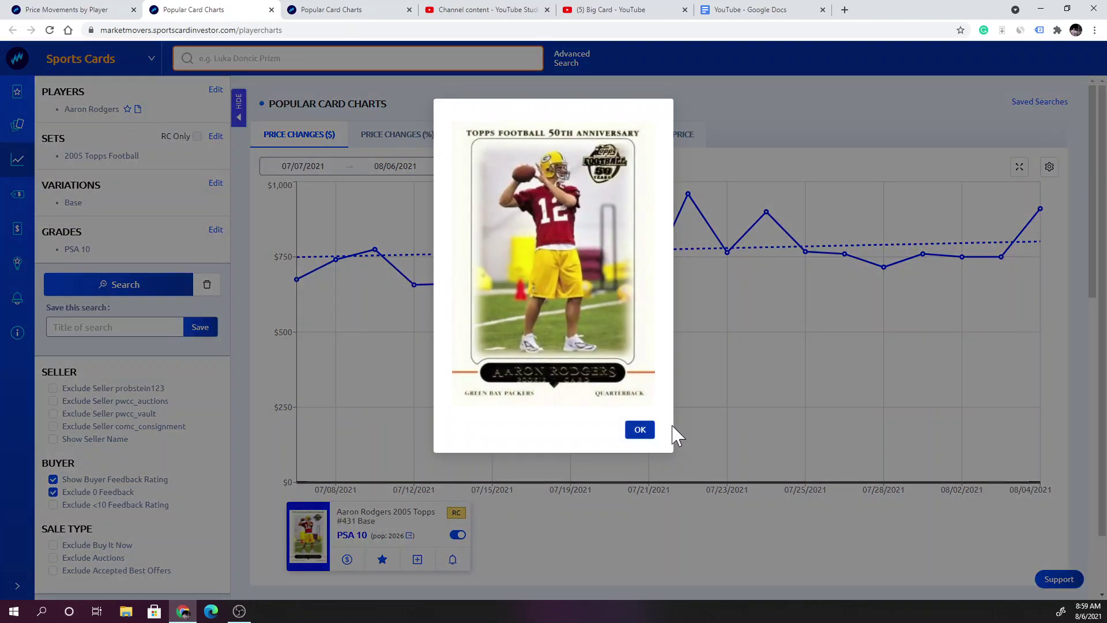
left_click(632, 432)
mouse_move(491, 256)
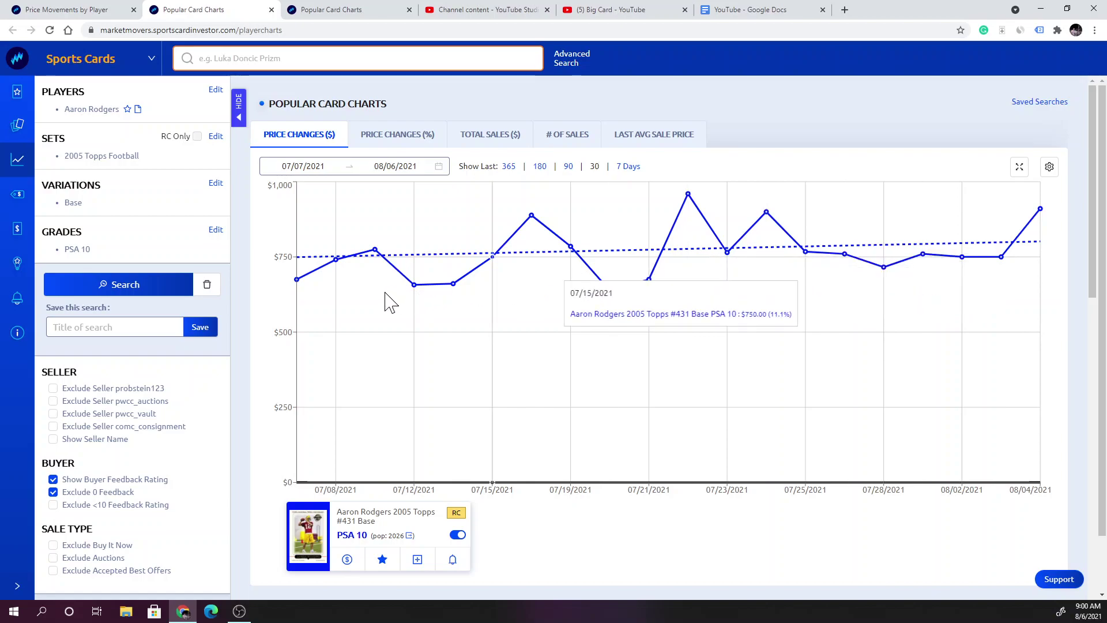
scroll(643, 457, "down", 4)
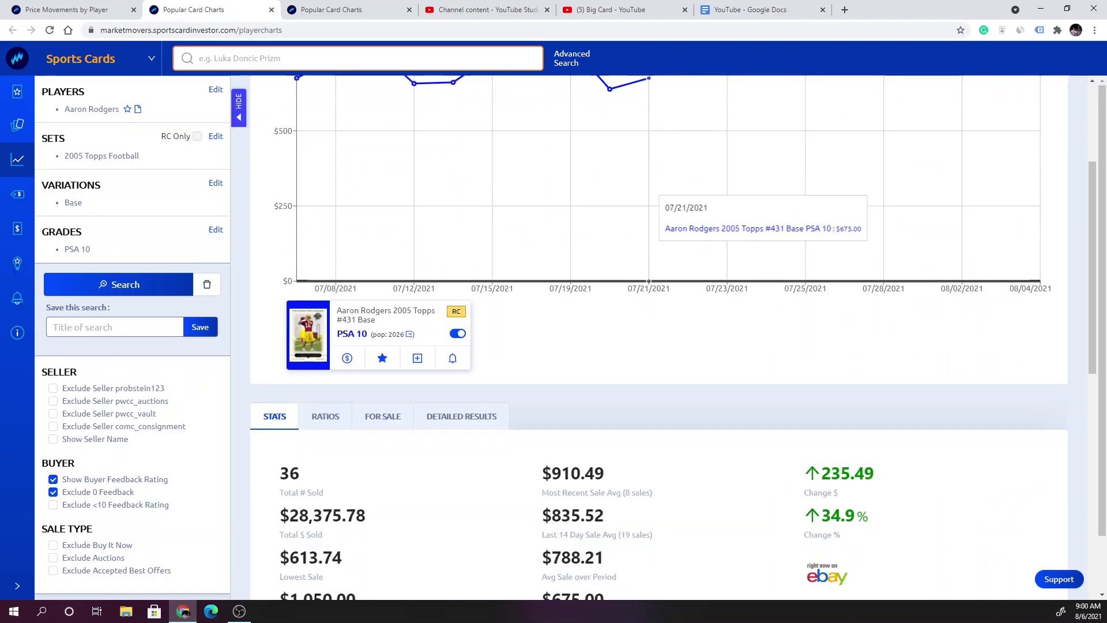
scroll(617, 388, "down", 2)
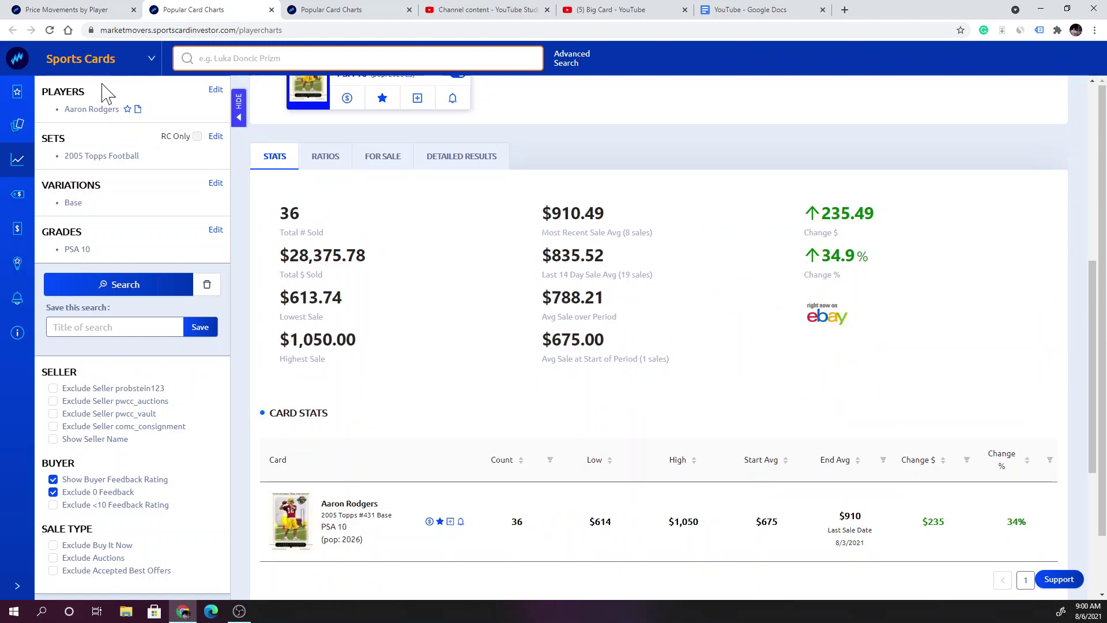
Collapse Aaron Rodgers' rows, select Jordan Love's 36 Card(s) count, and expand Dalvin Cook.
left_click(87, 10)
scroll(191, 268, "up", 2)
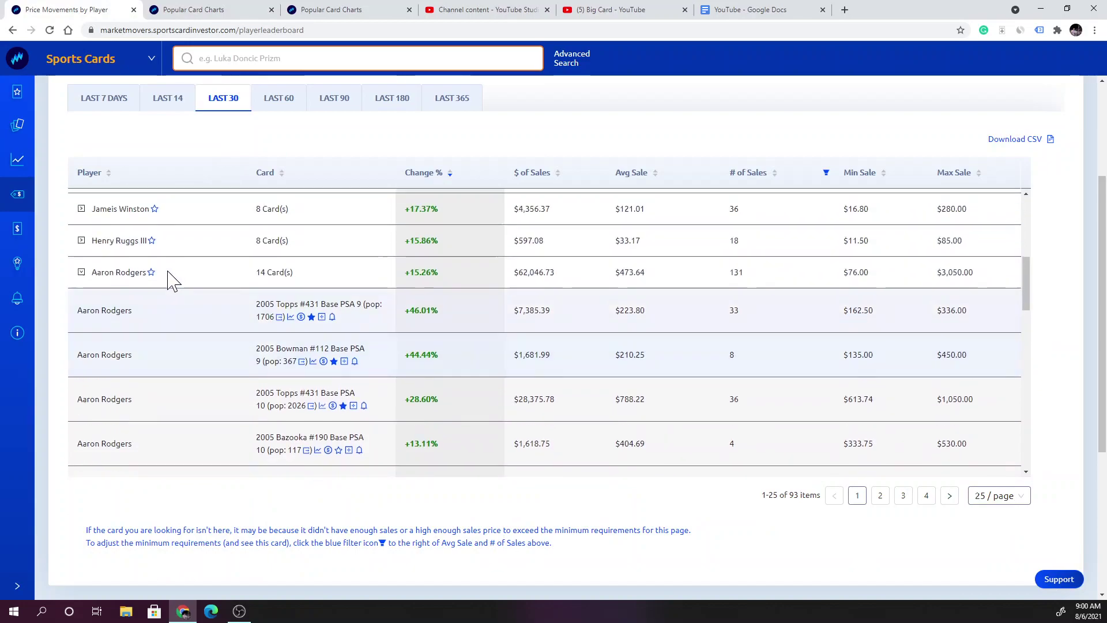
left_click(81, 294)
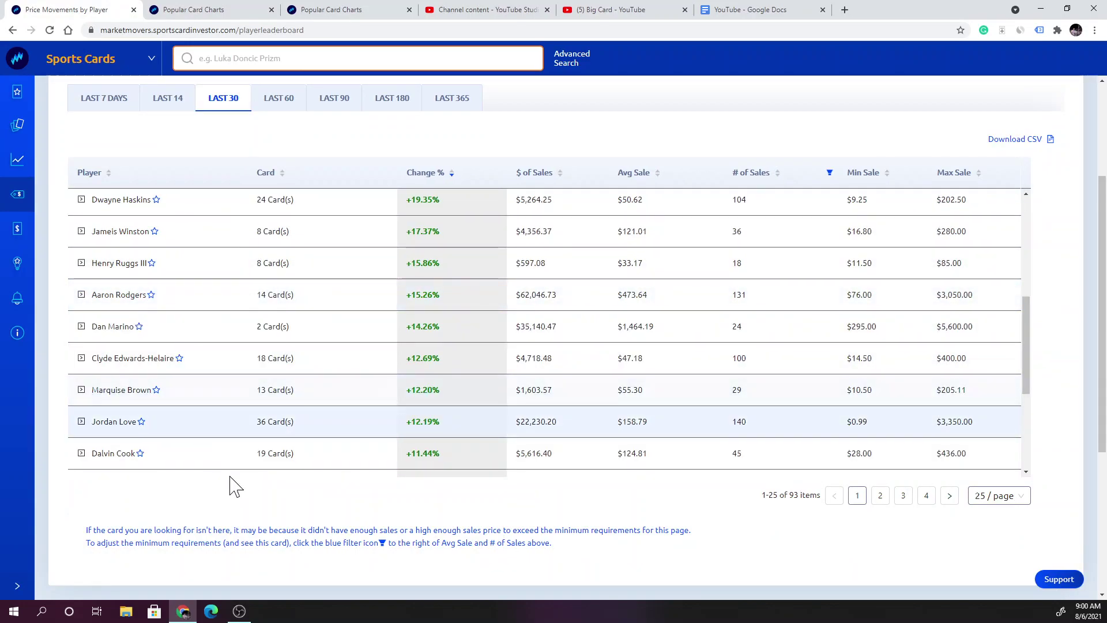
scroll(285, 413, "down", 1)
scroll(285, 413, "down", 1)
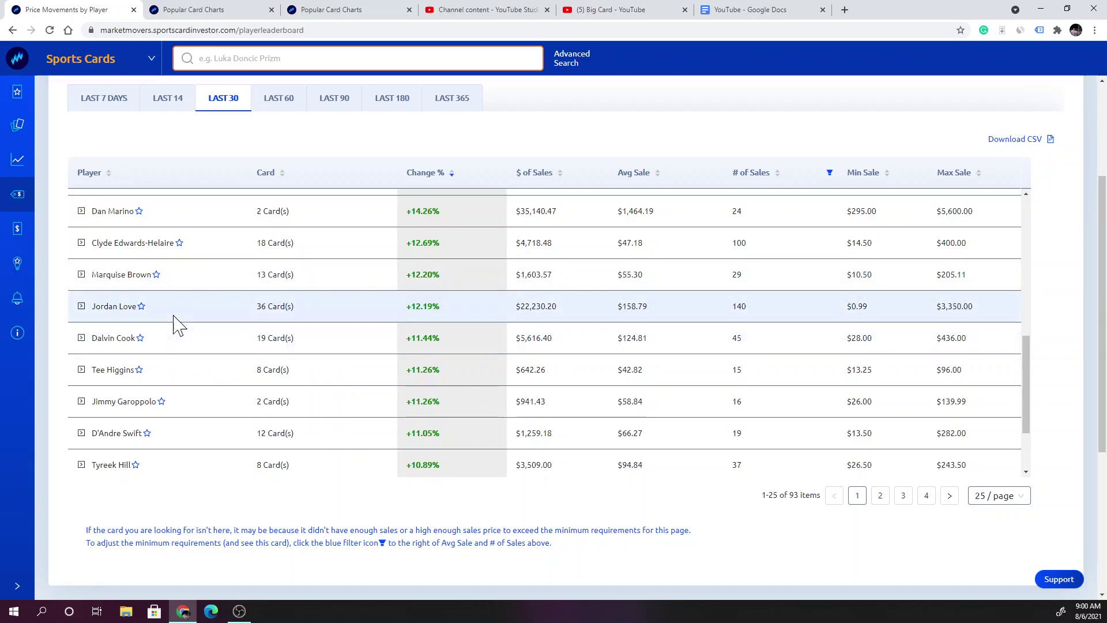
left_click_drag(309, 321, 248, 335)
left_click(305, 325)
triple_click(302, 318)
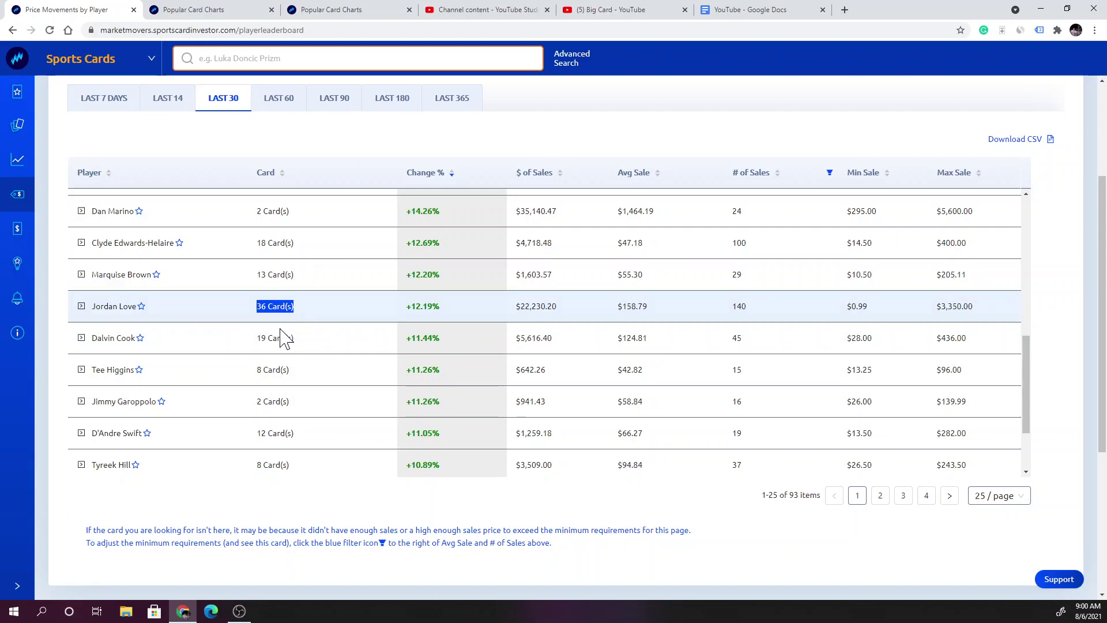
scroll(226, 355, "down", 1)
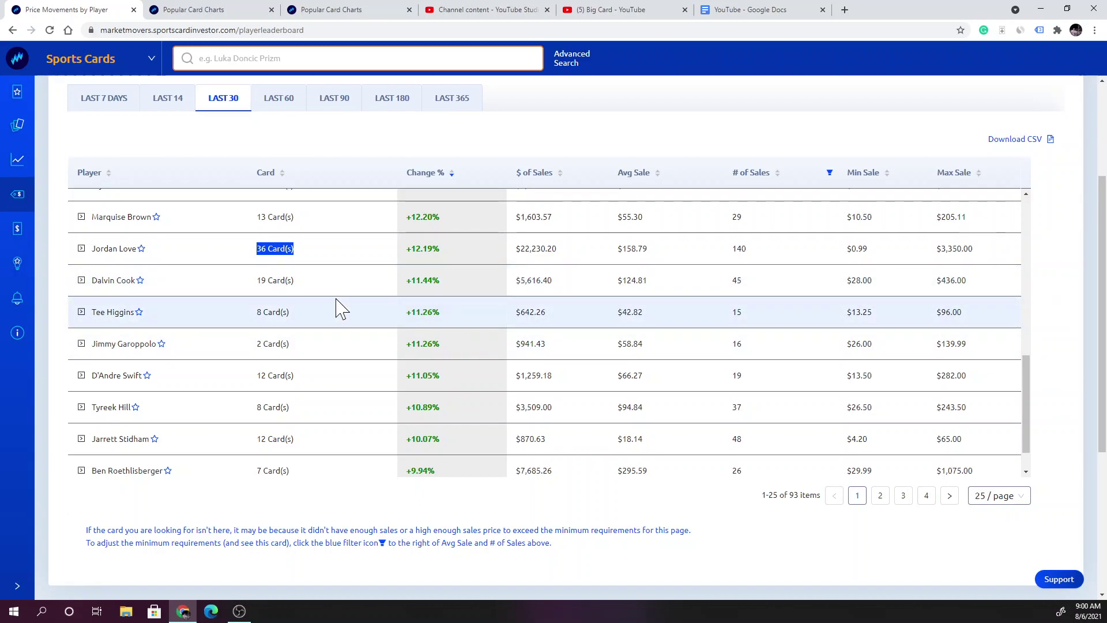
left_click(81, 280)
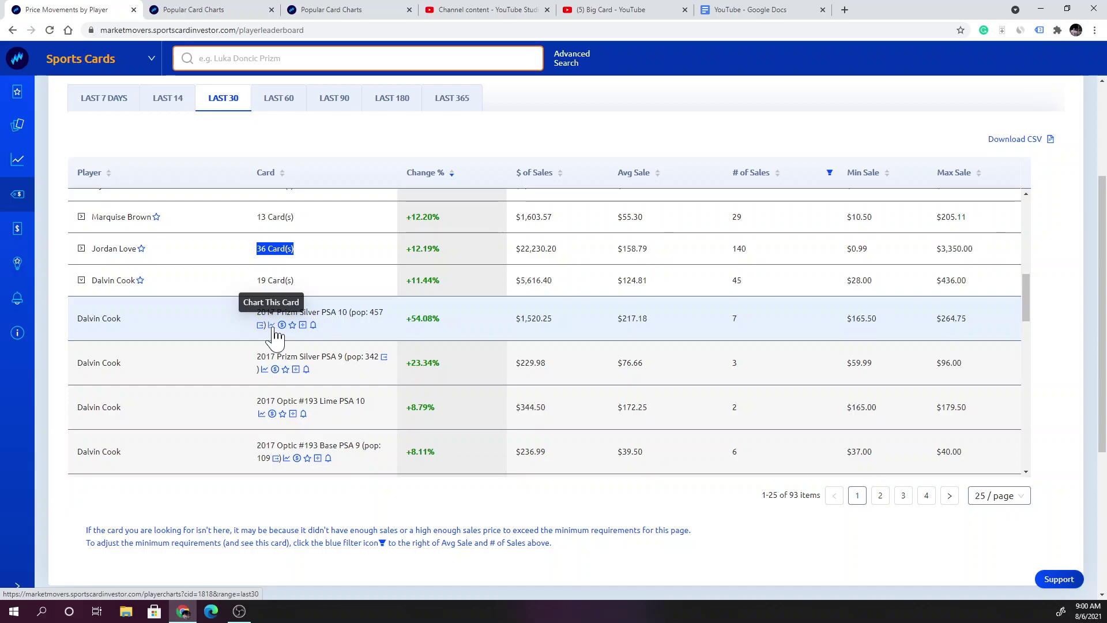
Chart Dalvin Cook's 2017 Prizm Silver PSA 10 and view its enlarged card image.
left_click(274, 332)
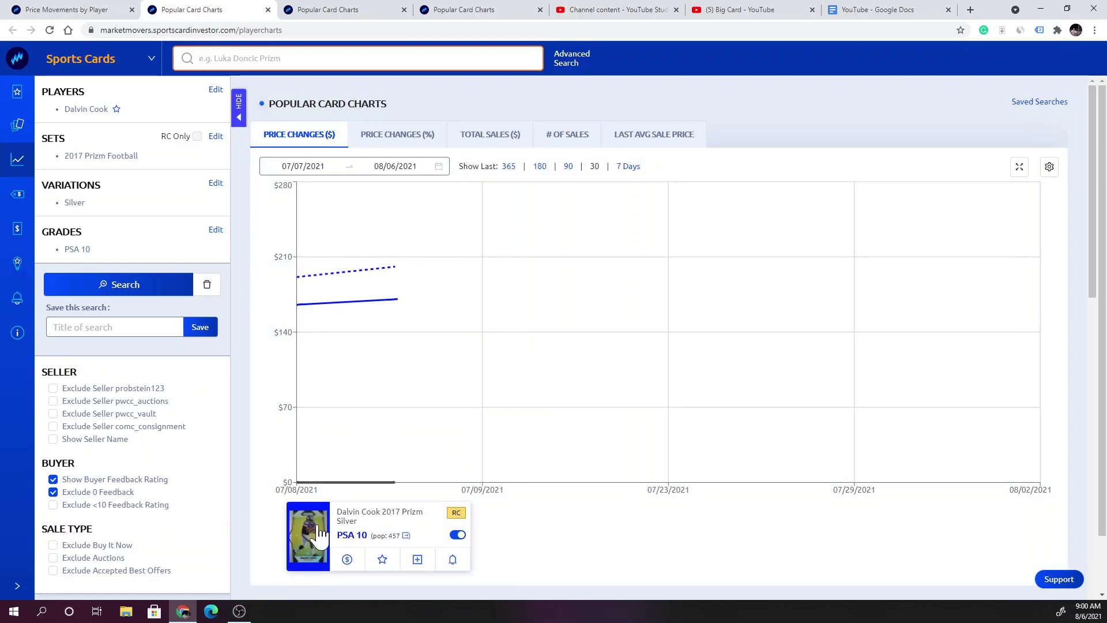
left_click(320, 532)
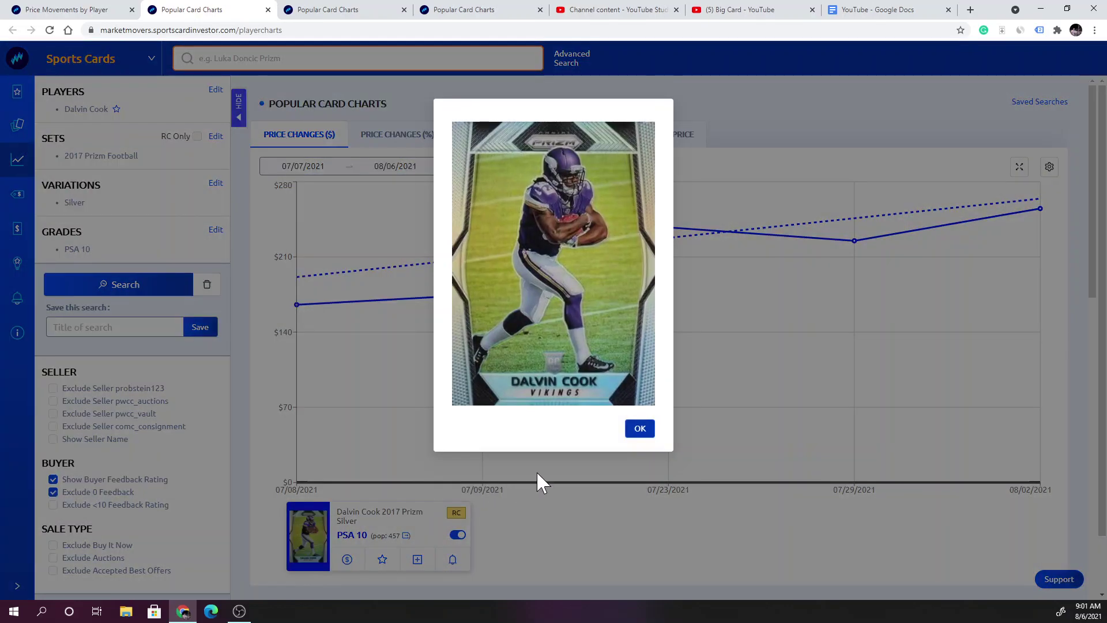
left_click(640, 427)
scroll(636, 470, "down", 3)
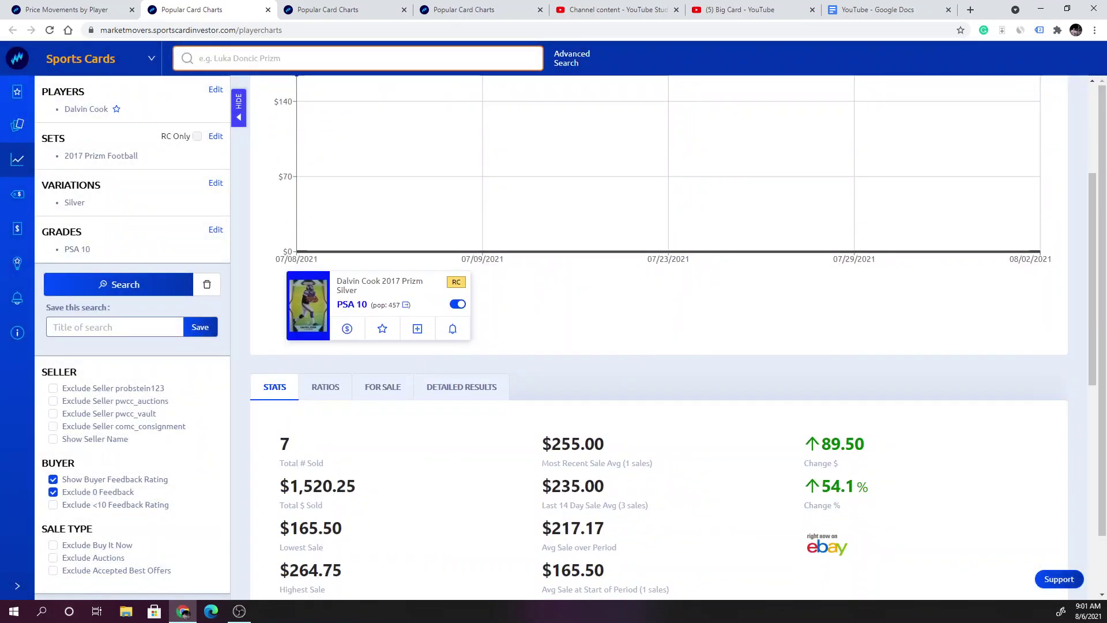
scroll(553, 482, "down", 2)
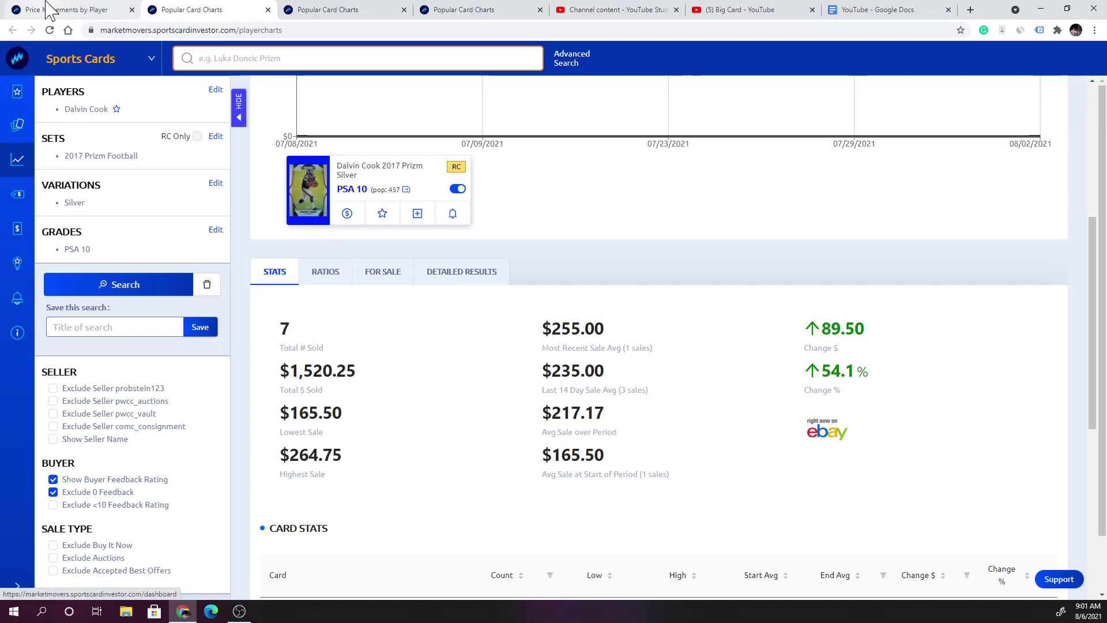
On the leaderboard, collapse Dalvin Cook's rows and expand Tyreek Hill's cards.
left_click(64, 12)
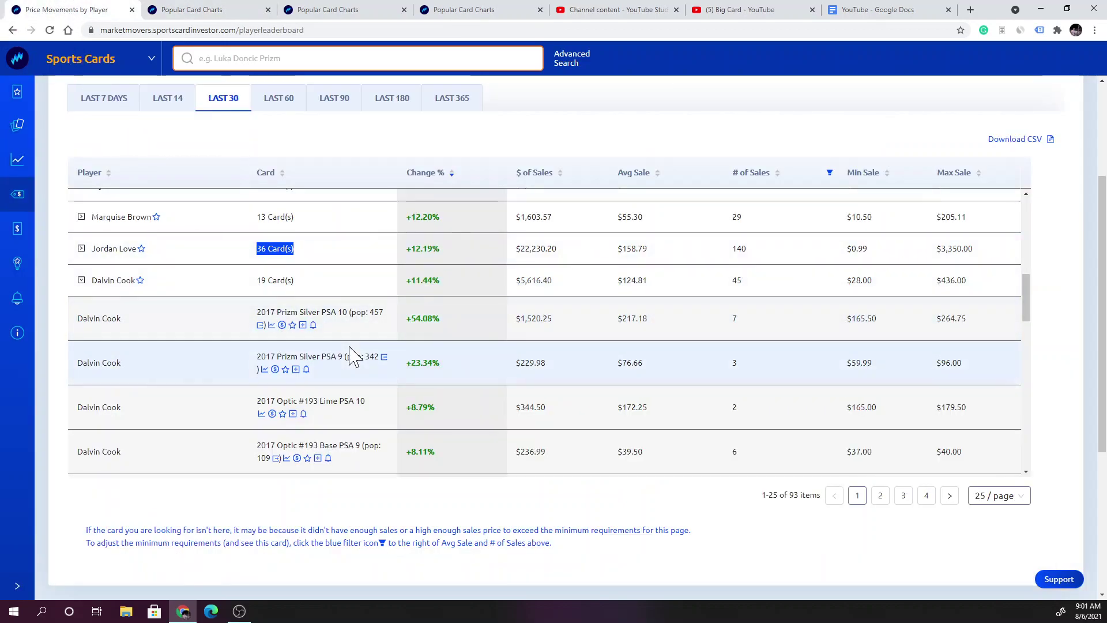
left_click(81, 280)
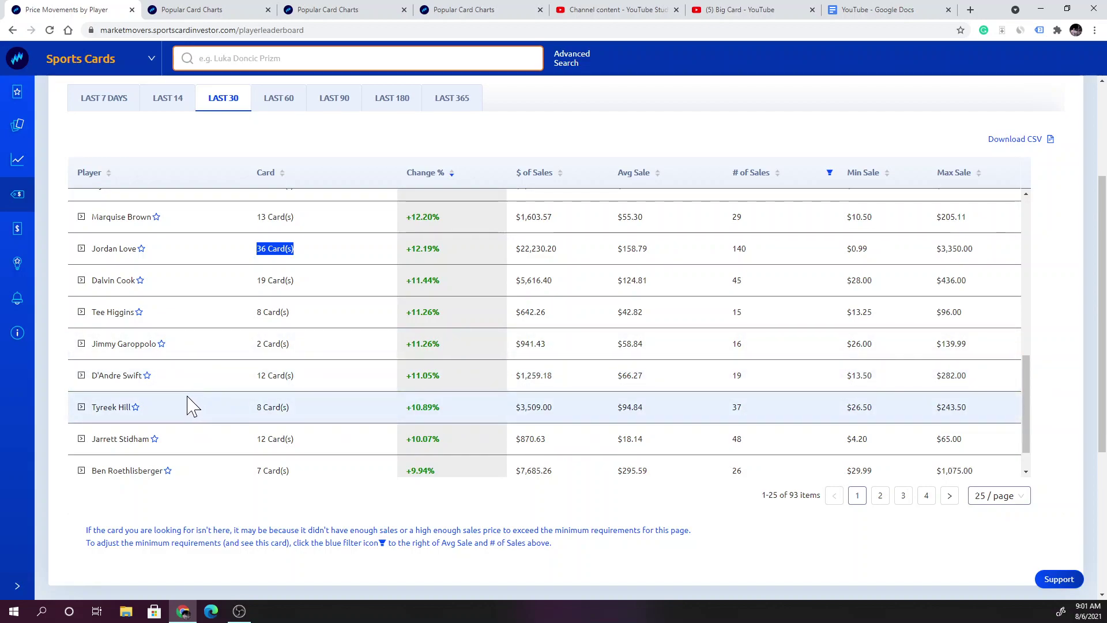
scroll(196, 393, "down", 1)
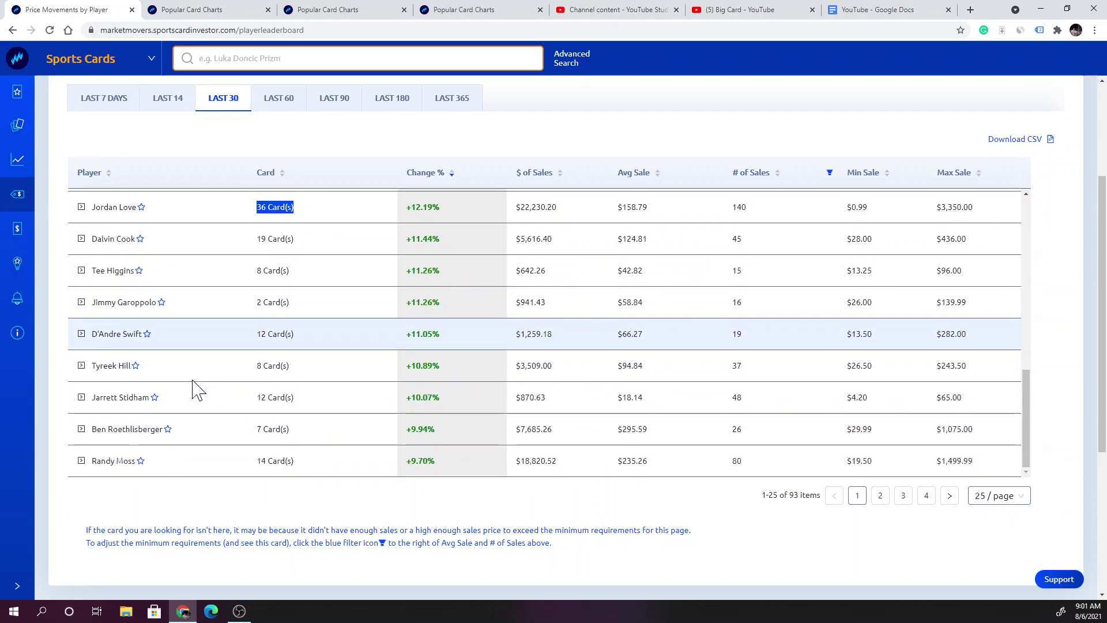
left_click(81, 365)
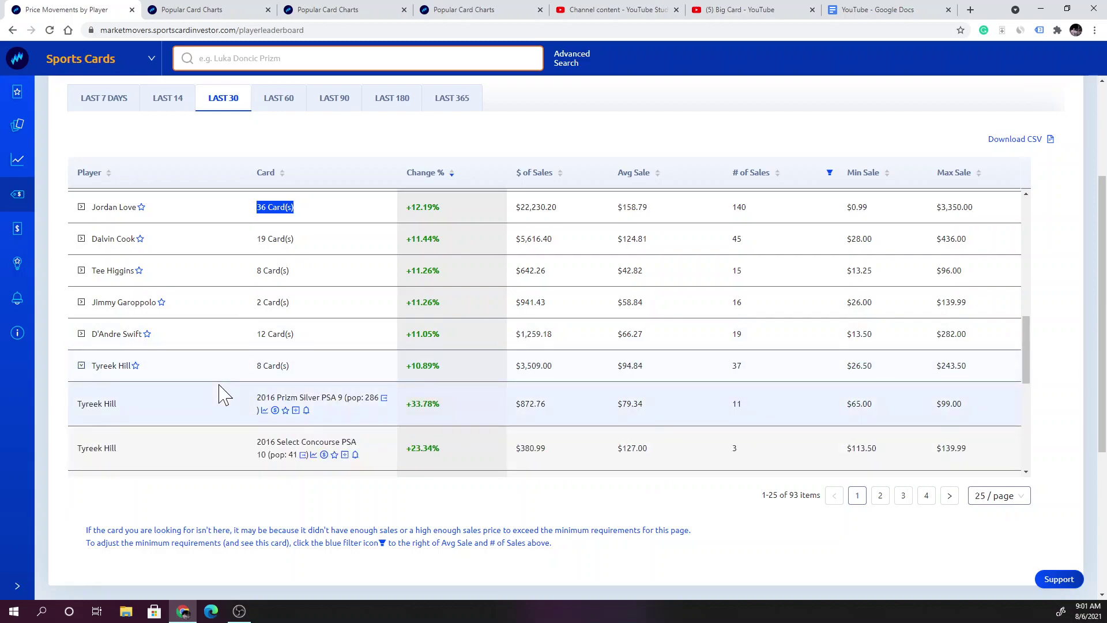
scroll(224, 393, "down", 2)
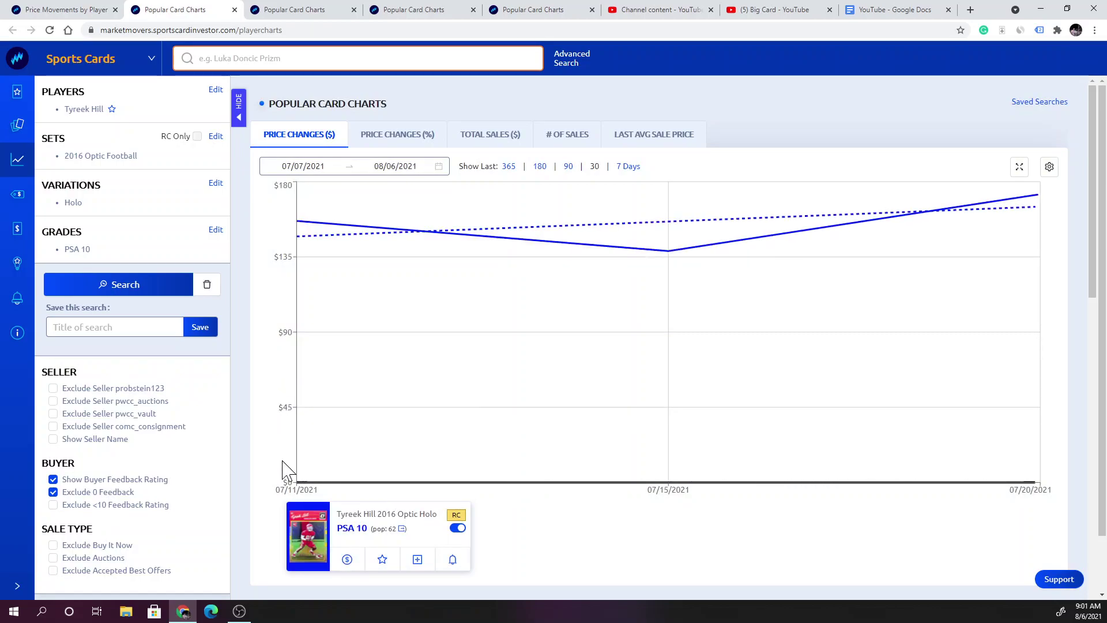
View and close the enlarged Tyreek Hill card image, then return to the leaderboard.
left_click(310, 535)
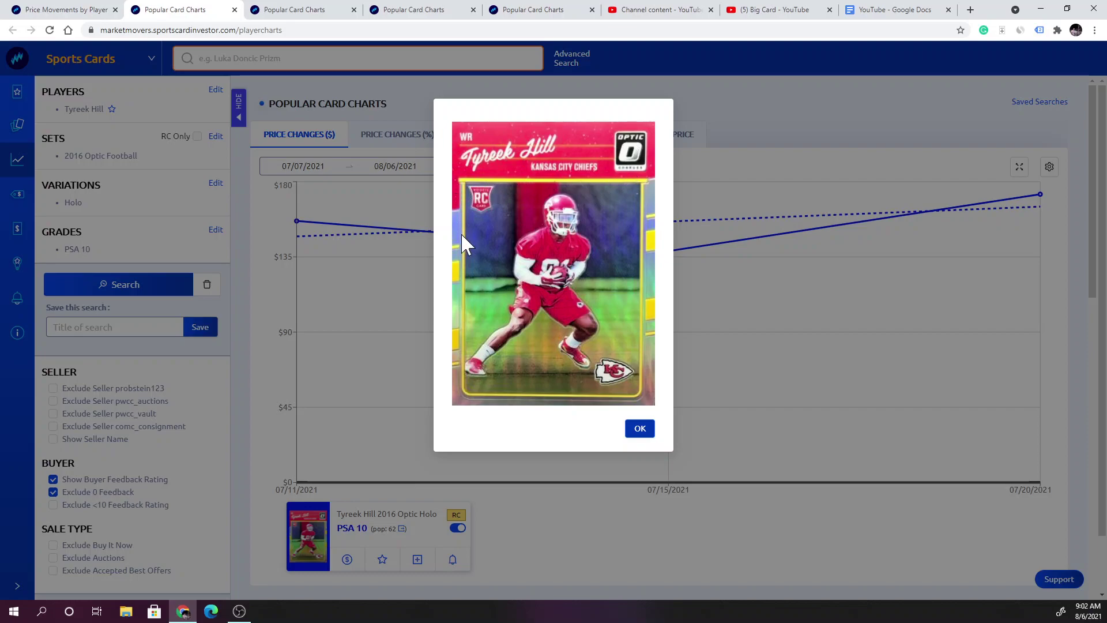
left_click(639, 428)
left_click(104, 11)
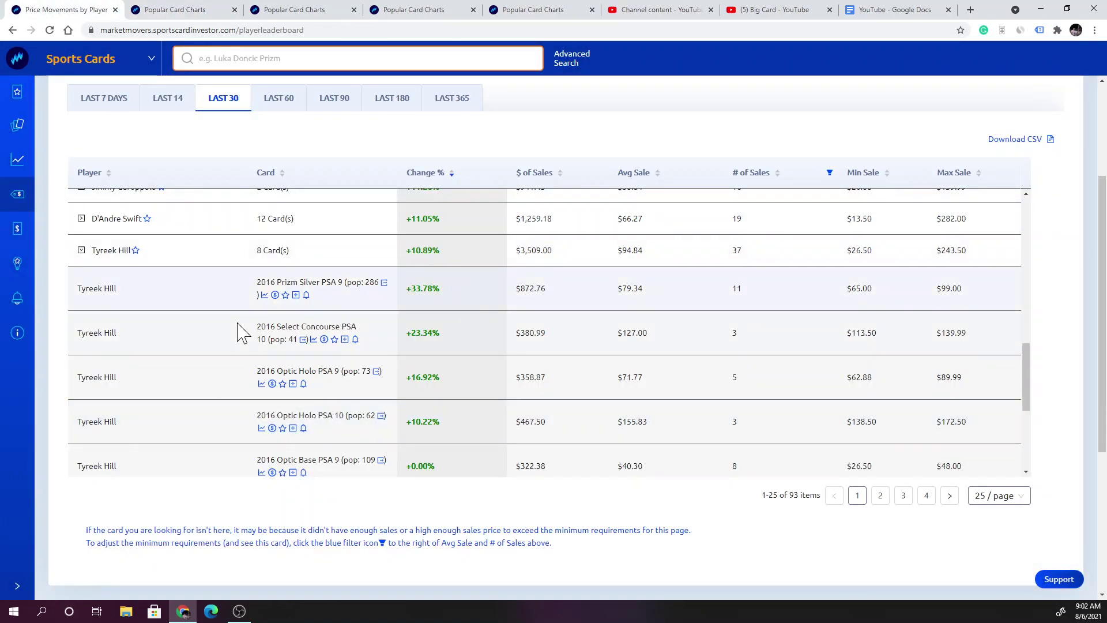
Collapse Tyreek Hill's rows and expand Ben Roethlisberger's seven cards.
left_click(81, 251)
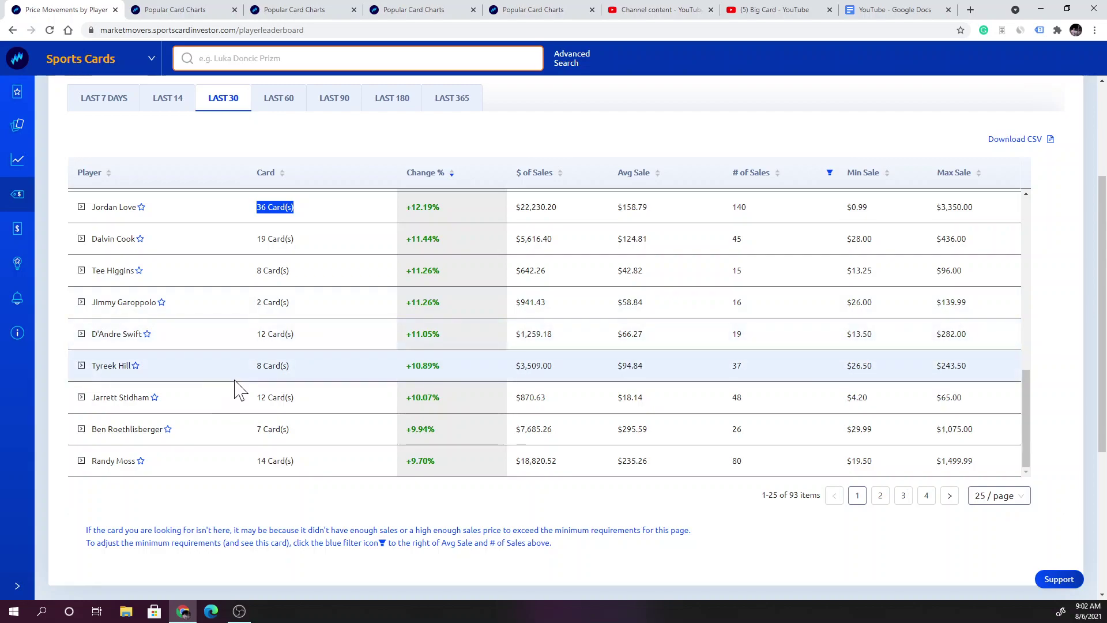
scroll(239, 390, "down", 1)
scroll(240, 389, "down", 2)
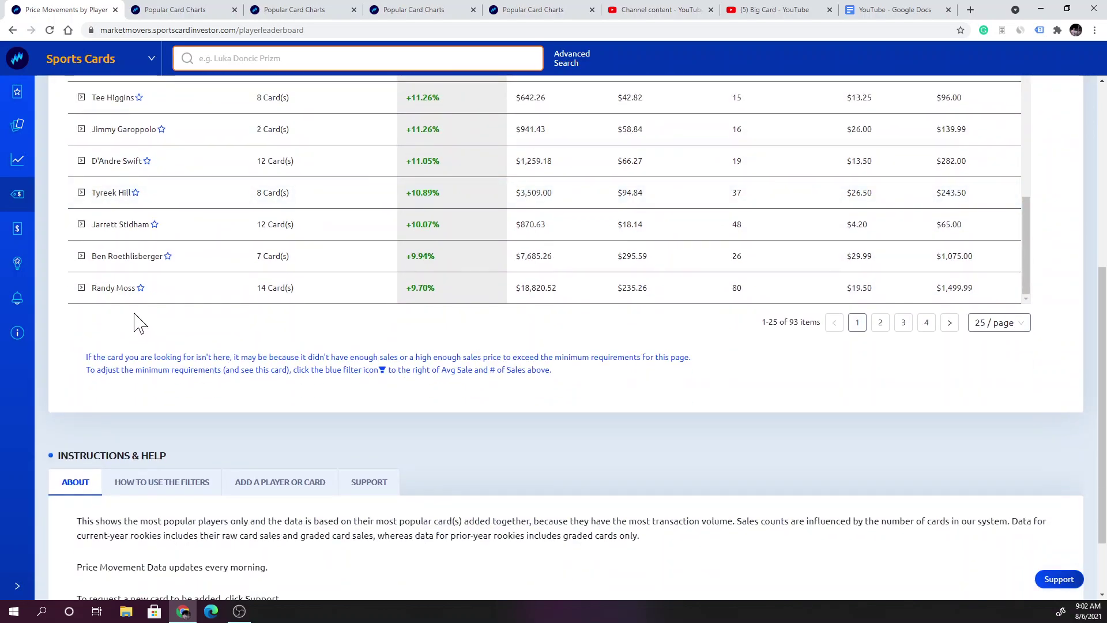
left_click(80, 257)
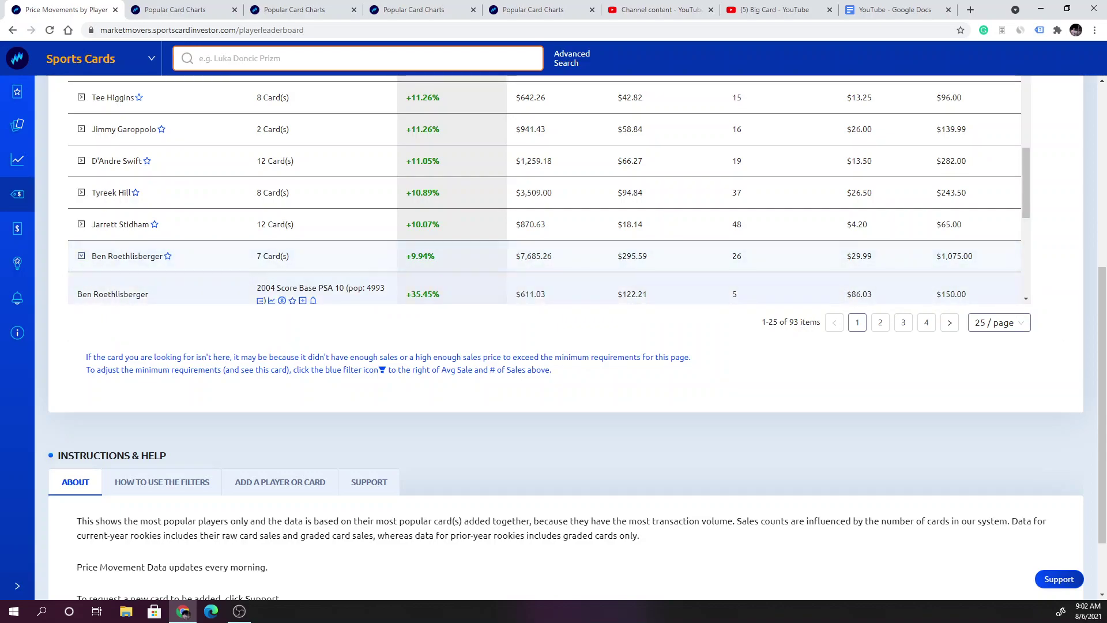
scroll(446, 238, "down", 1)
scroll(445, 239, "down", 2)
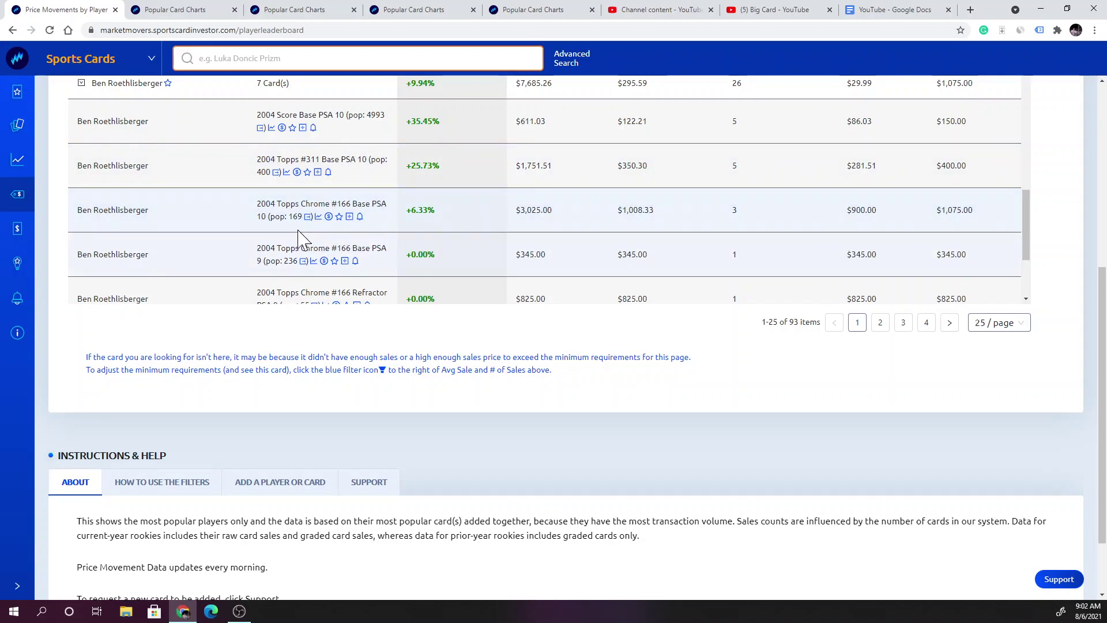
Chart Ben Roethlisberger's 2004 Topps Chrome #166 PSA 10, view its image, then return to the leaderboard.
left_click(318, 222)
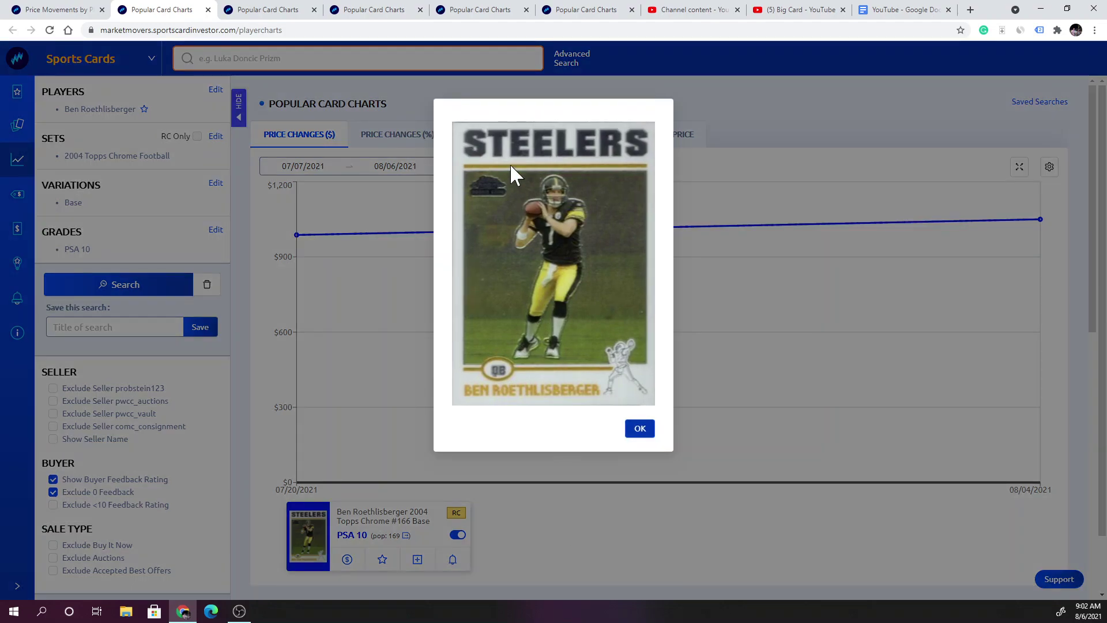
left_click(638, 433)
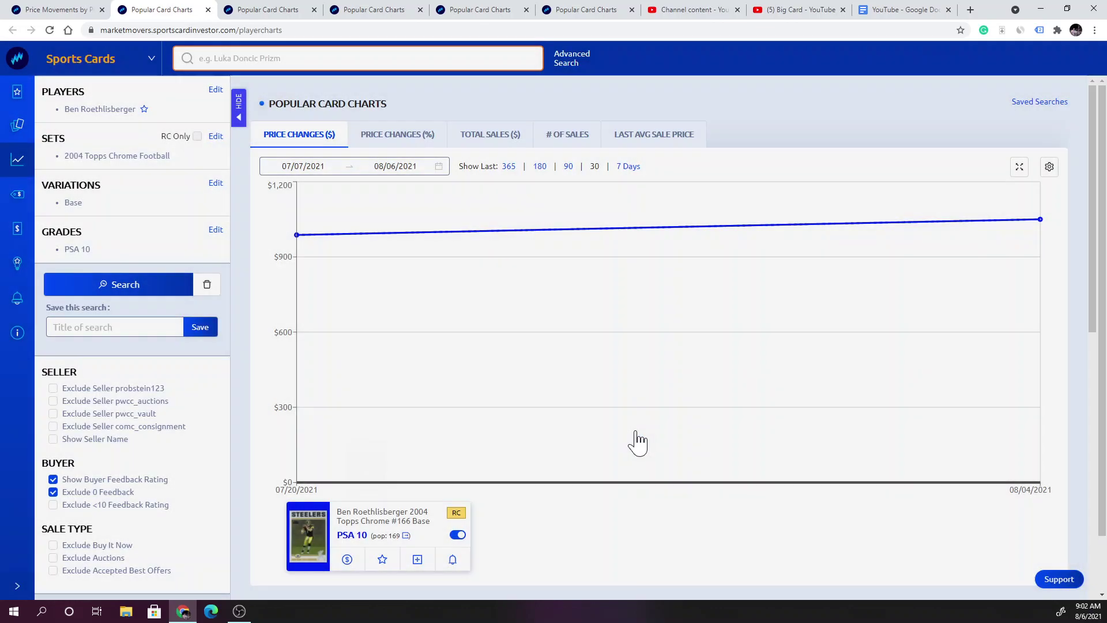
scroll(575, 456, "down", 2)
scroll(570, 458, "down", 1)
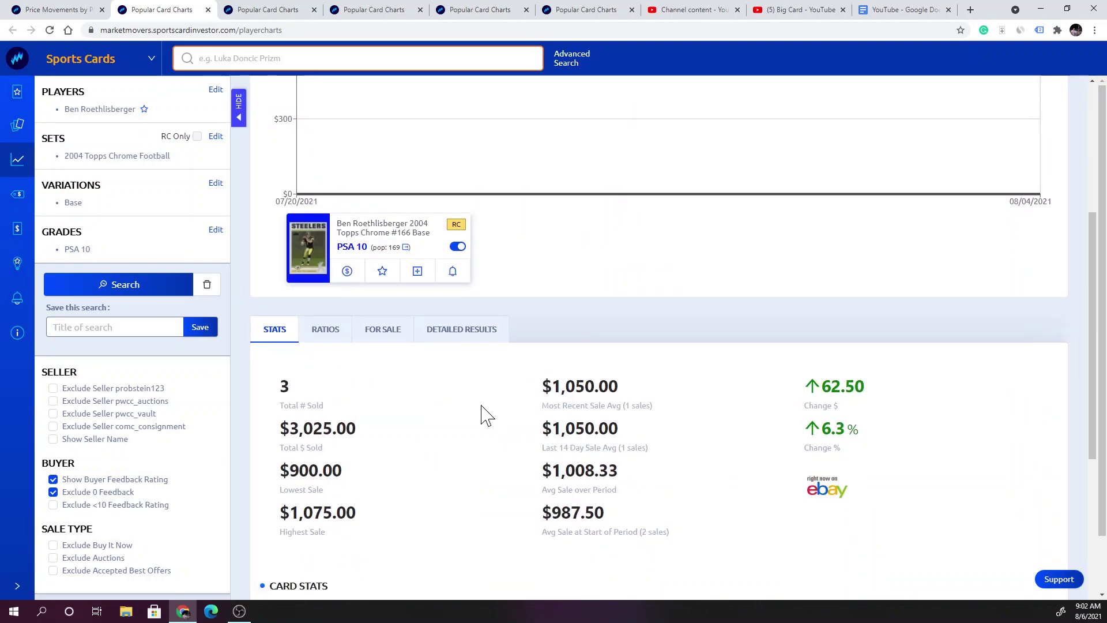
left_click(67, 11)
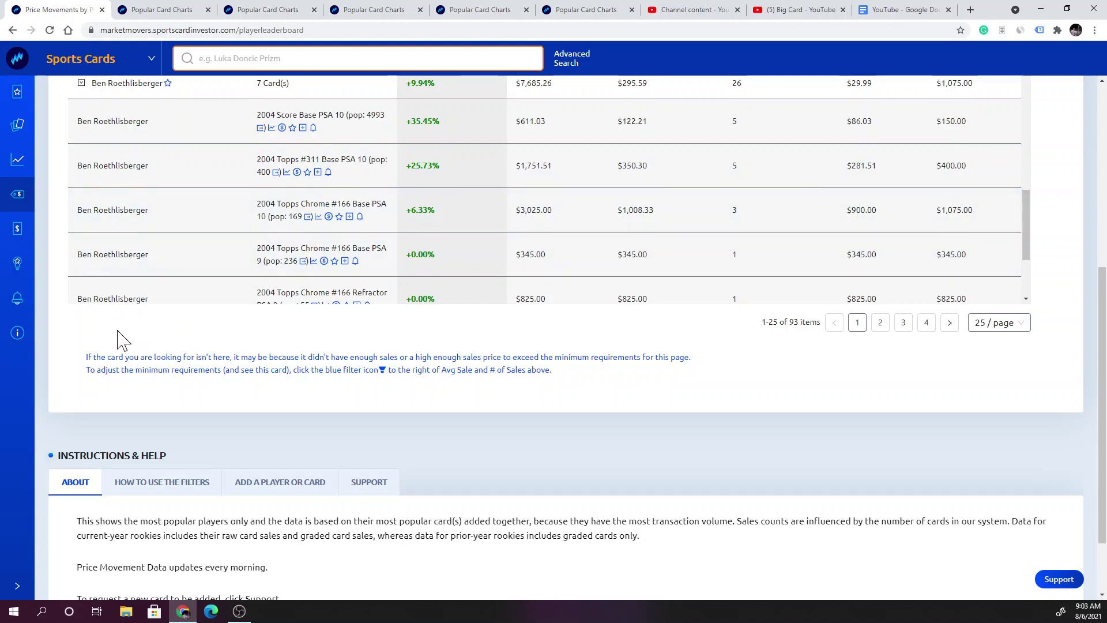
scroll(121, 337, "up", 2)
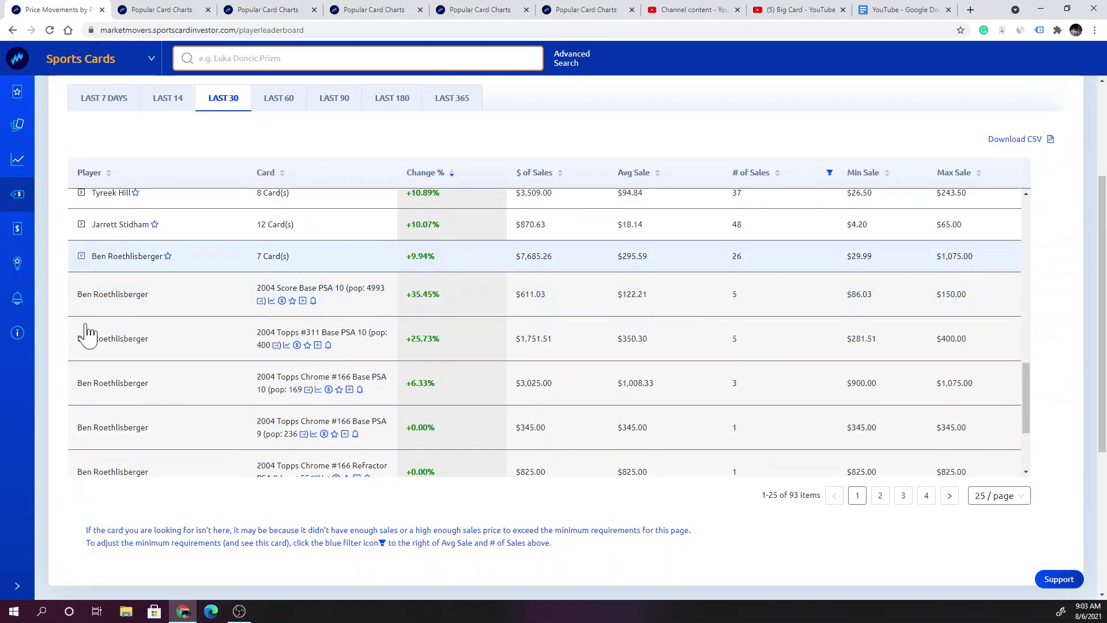
Collapse Ben Roethlisberger's cards and show 50 players per page.
left_click(87, 335)
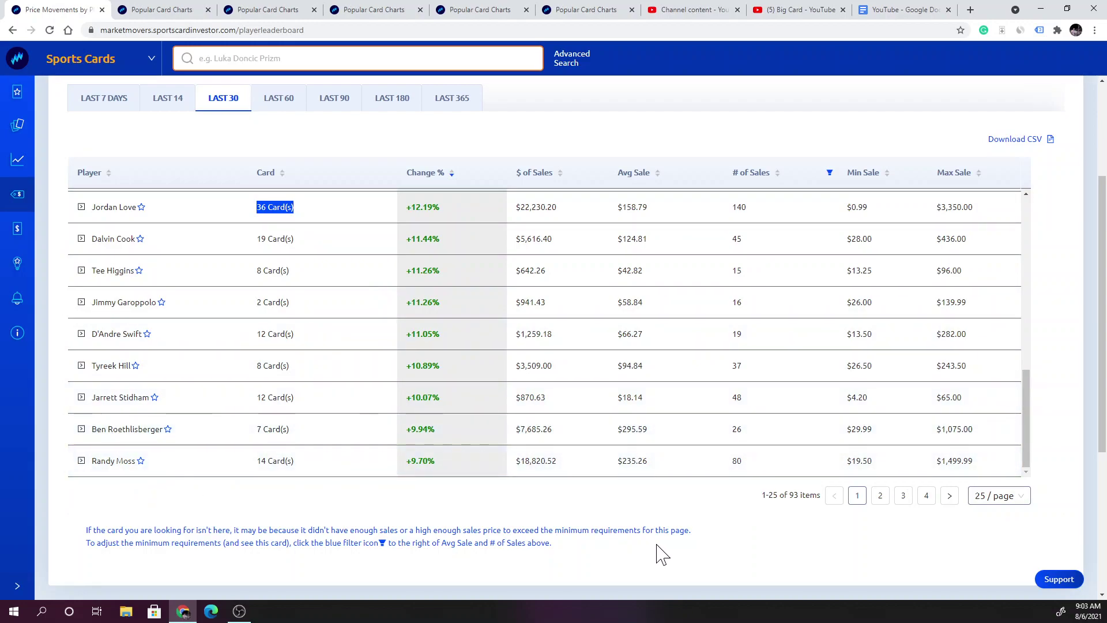
left_click(996, 497)
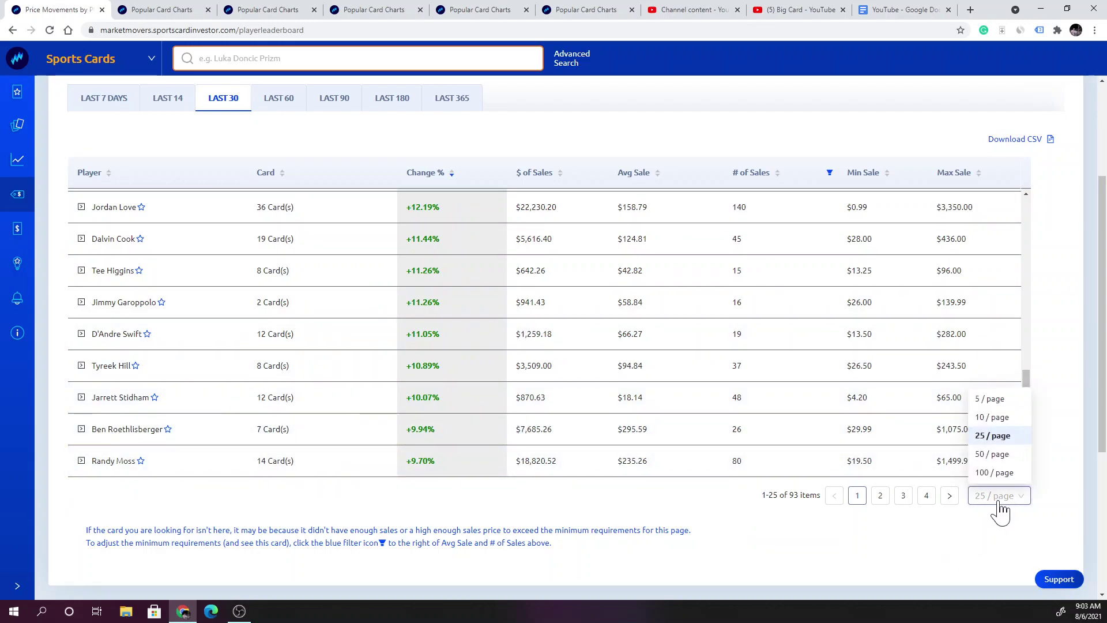
left_click(991, 454)
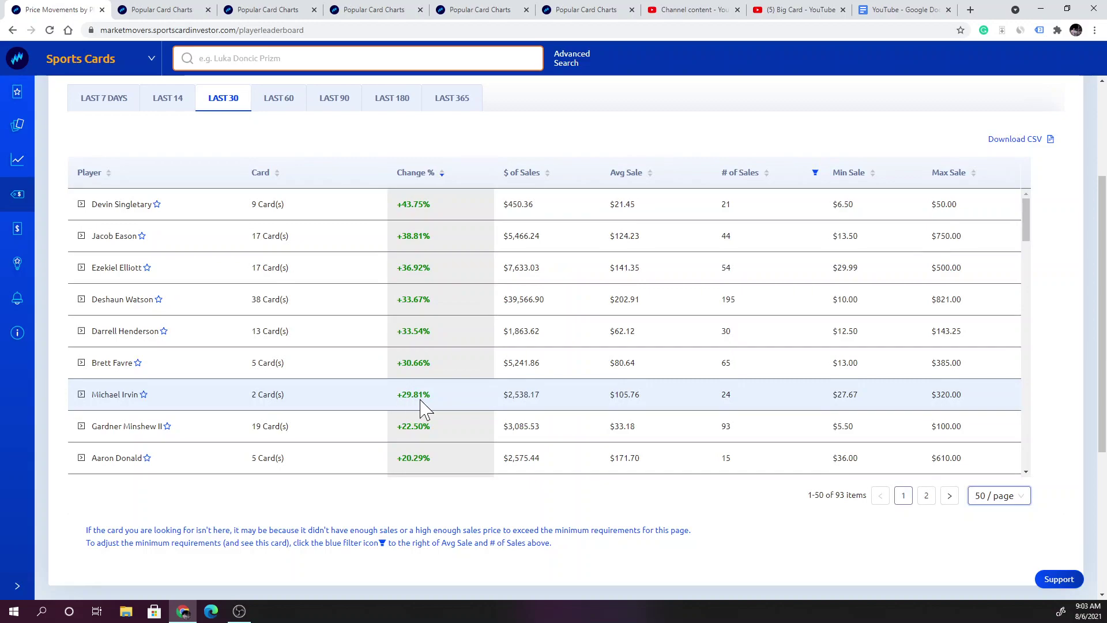
scroll(561, 407, "down", 2)
scroll(571, 407, "down", 1)
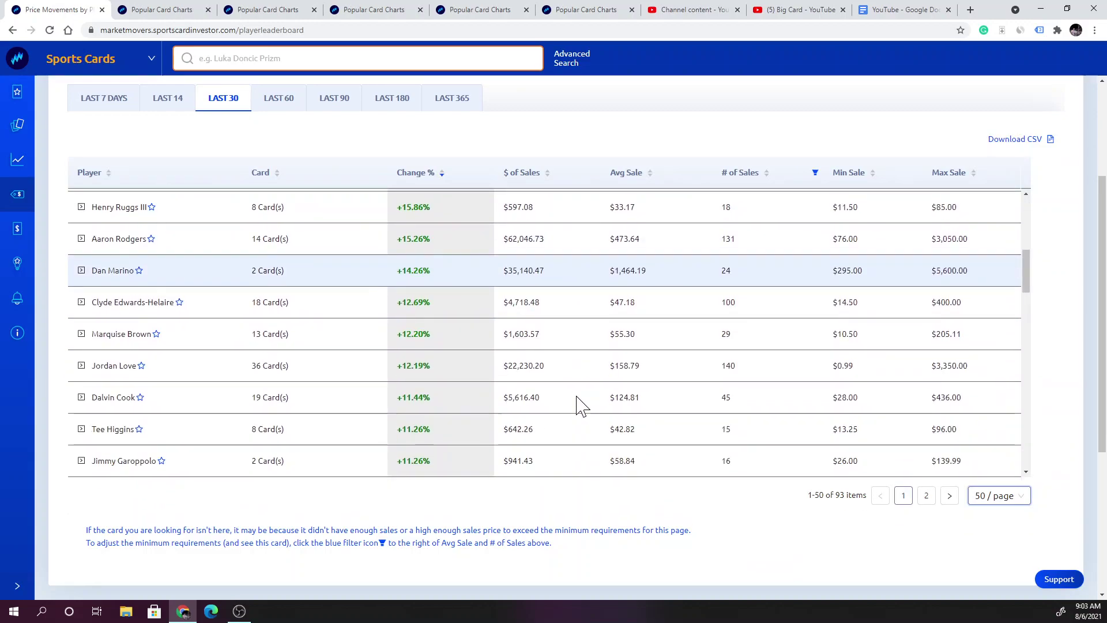
scroll(578, 403, "down", 3)
scroll(579, 403, "down", 2)
Expand and collapse Jerry Rice, then highlight Drew Brees's +8.69% change and $24,493.57 sales.
left_click(579, 396)
scroll(573, 407, "down", 1)
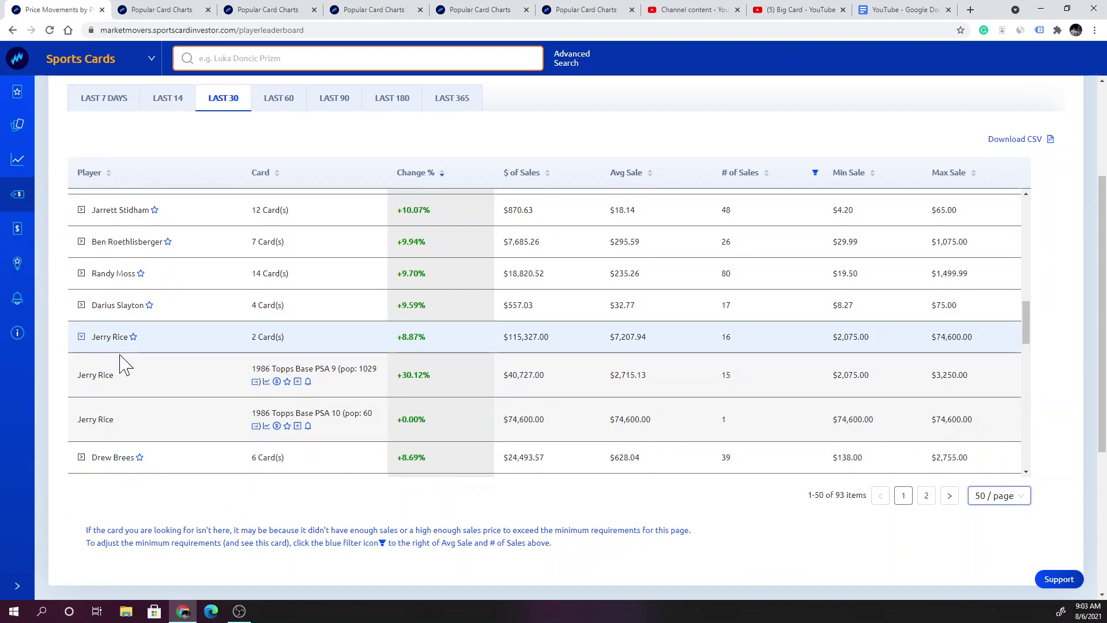
left_click(146, 351)
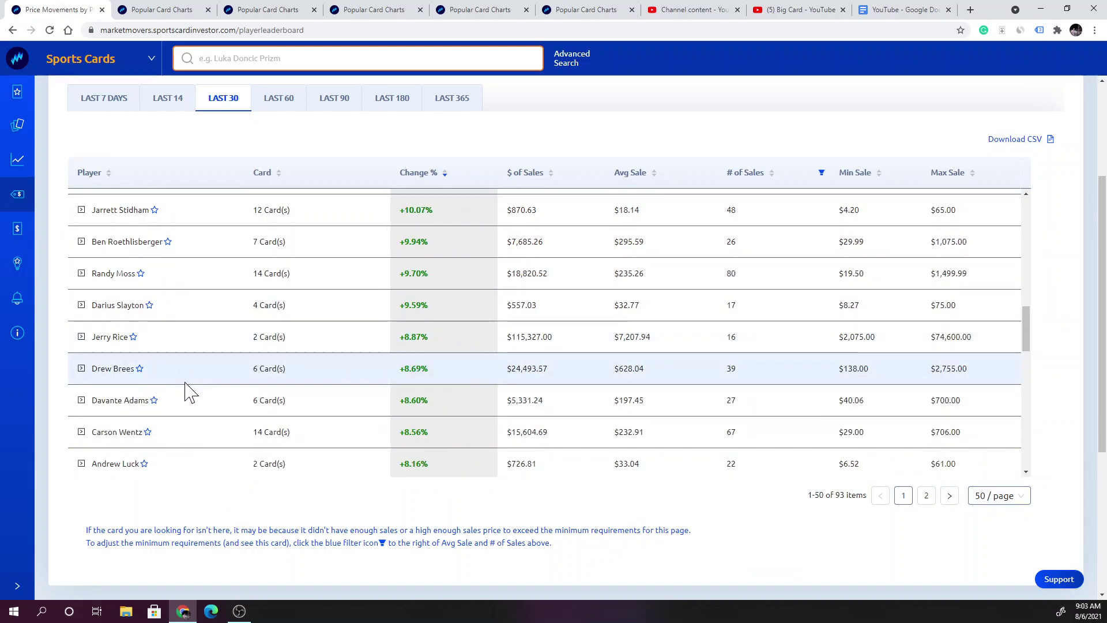
scroll(189, 391, "down", 2)
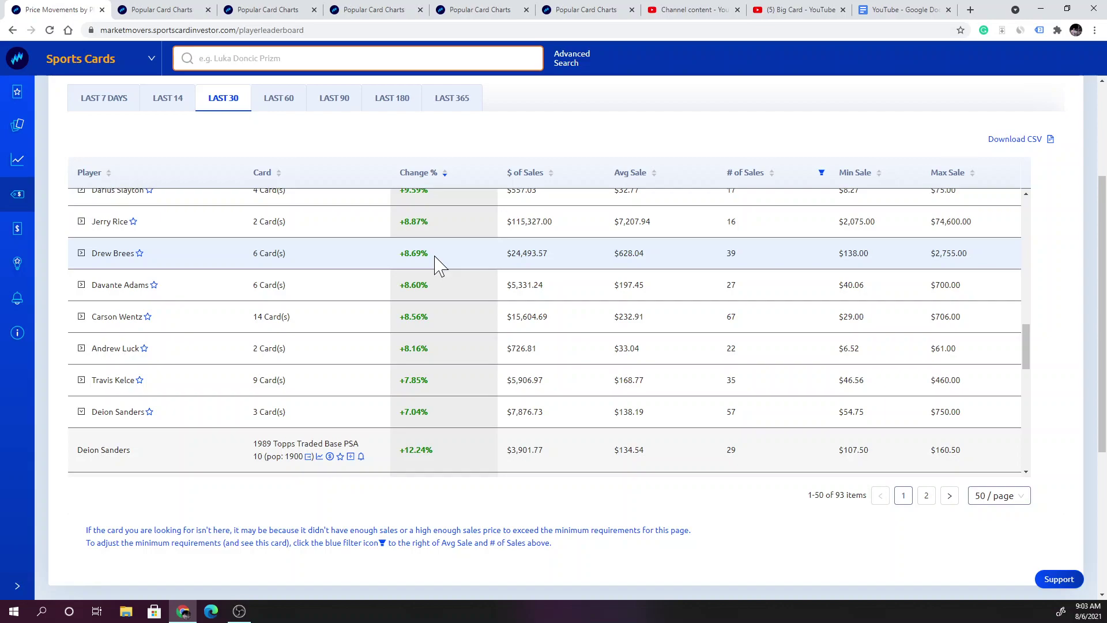
left_click_drag(431, 252, 397, 256)
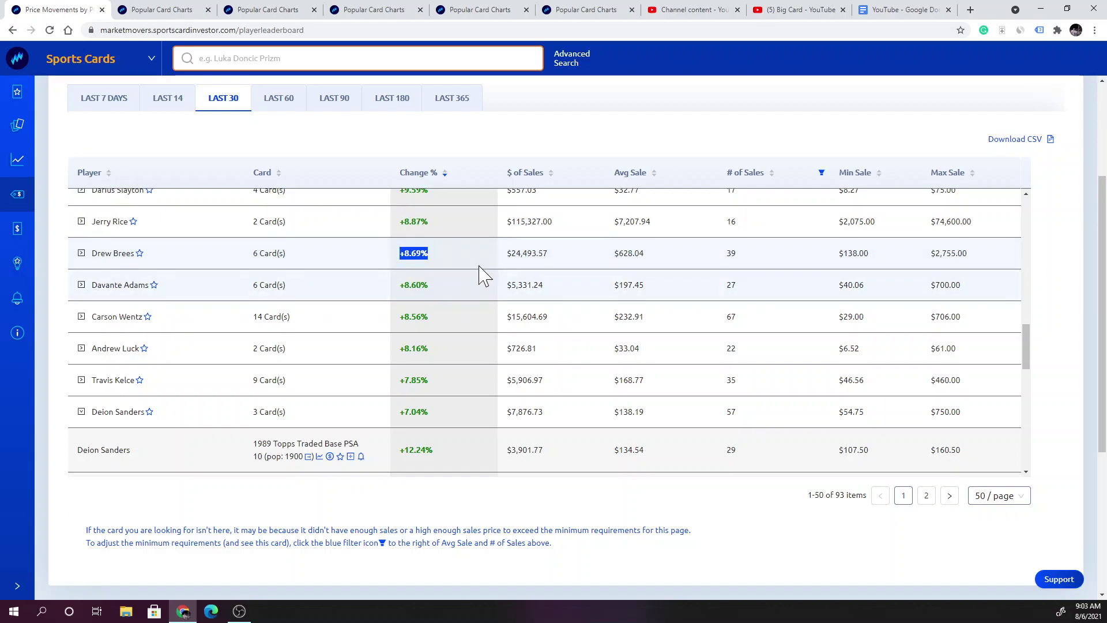
left_click_drag(537, 253, 507, 254)
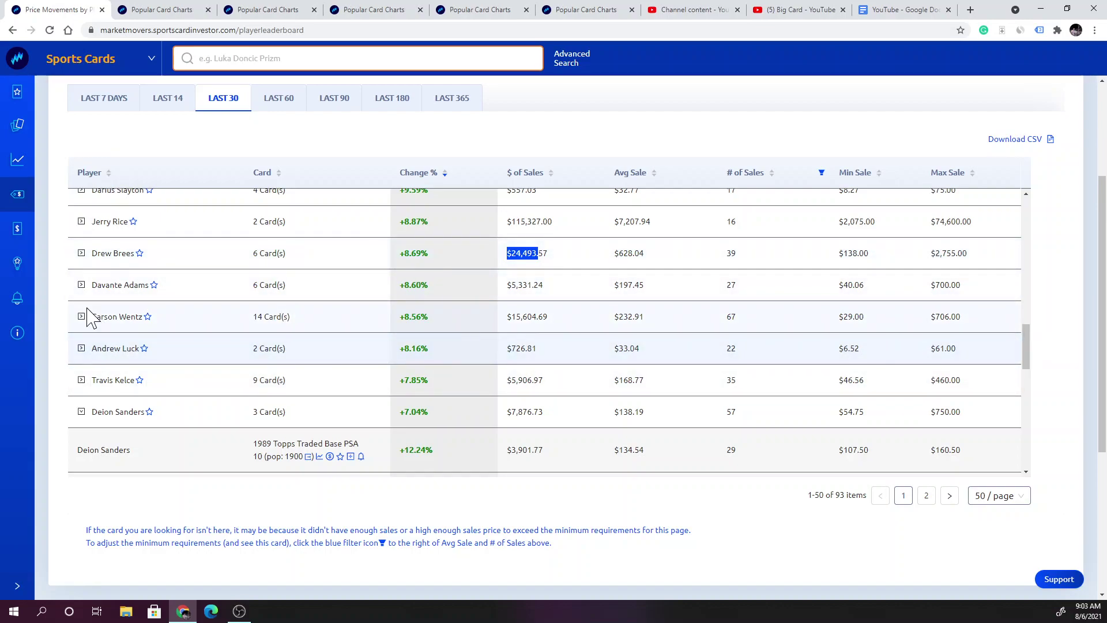
Expand Davante Adams' cards and highlight one of his average sale values.
left_click(80, 286)
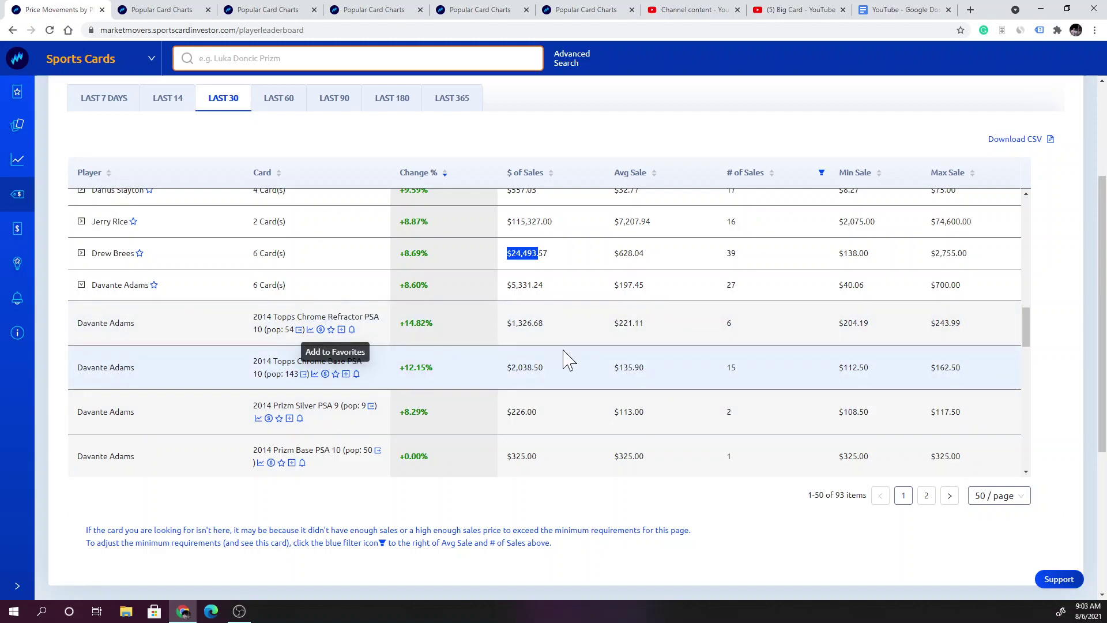
left_click_drag(645, 324, 611, 324)
left_click(585, 368)
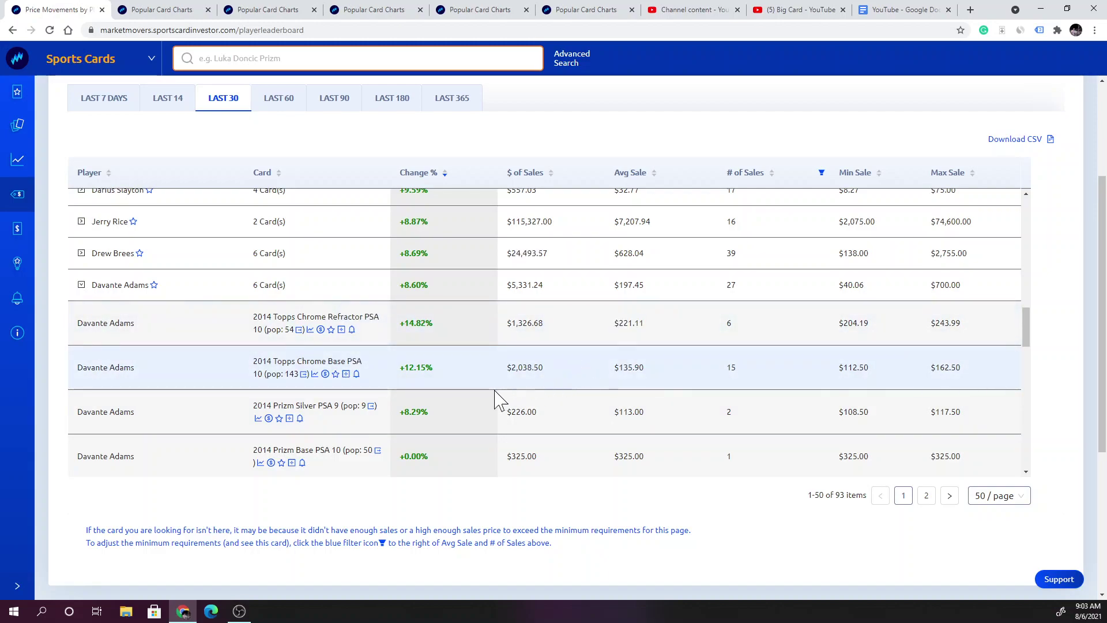
scroll(410, 413, "down", 1)
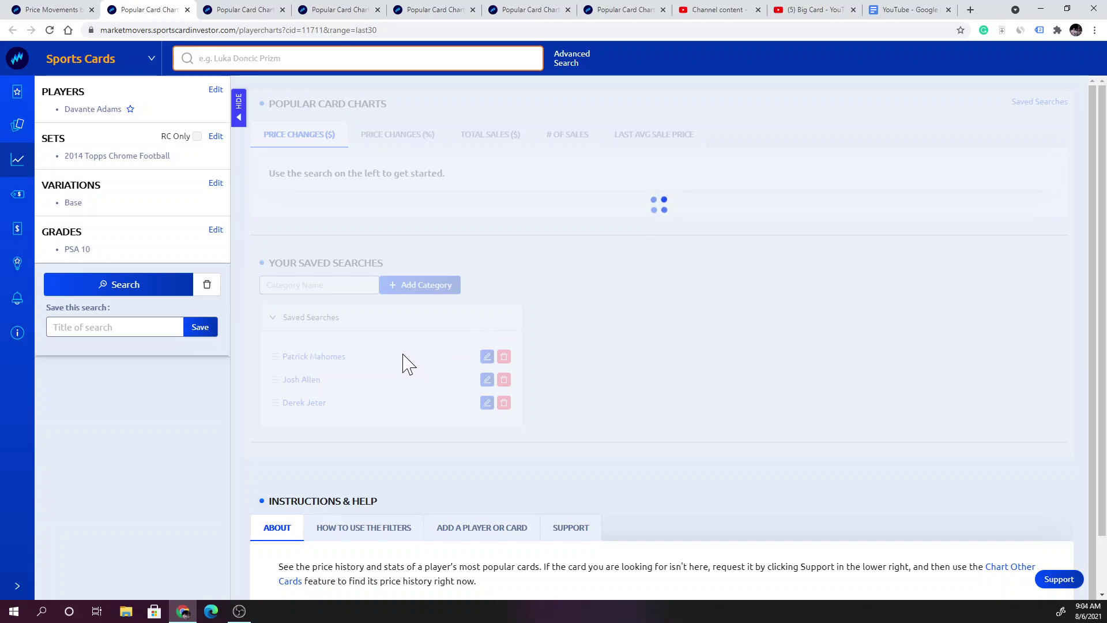
Chart Davante Adams' 2014 Topps Chrome Base PSA 9 and view its enlarged card image.
left_click(76, 10)
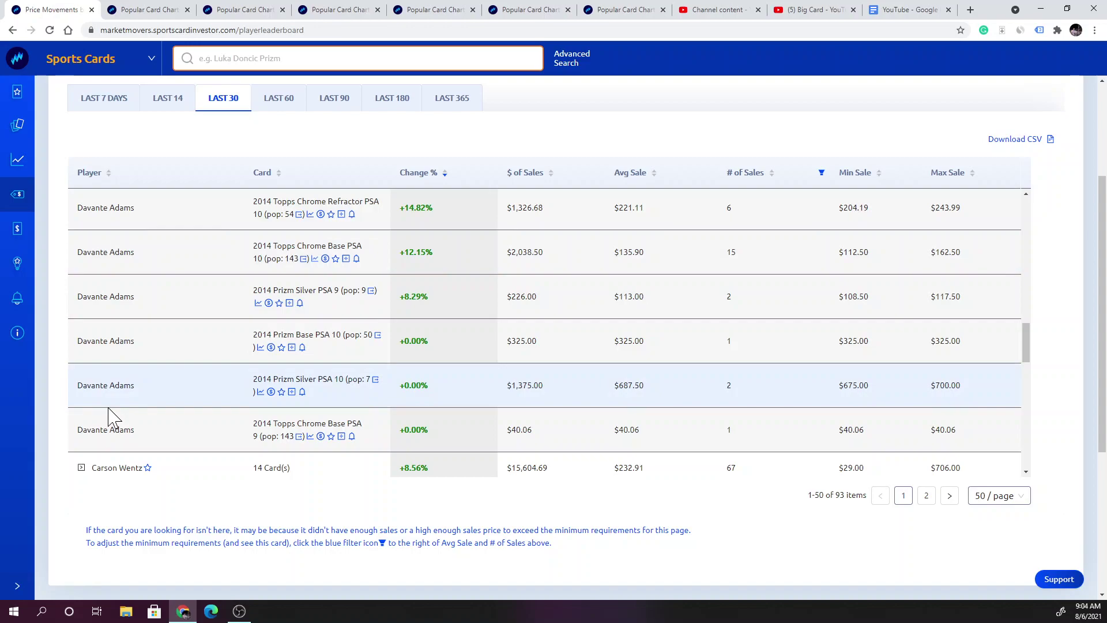
left_click(308, 443)
left_click(215, 9)
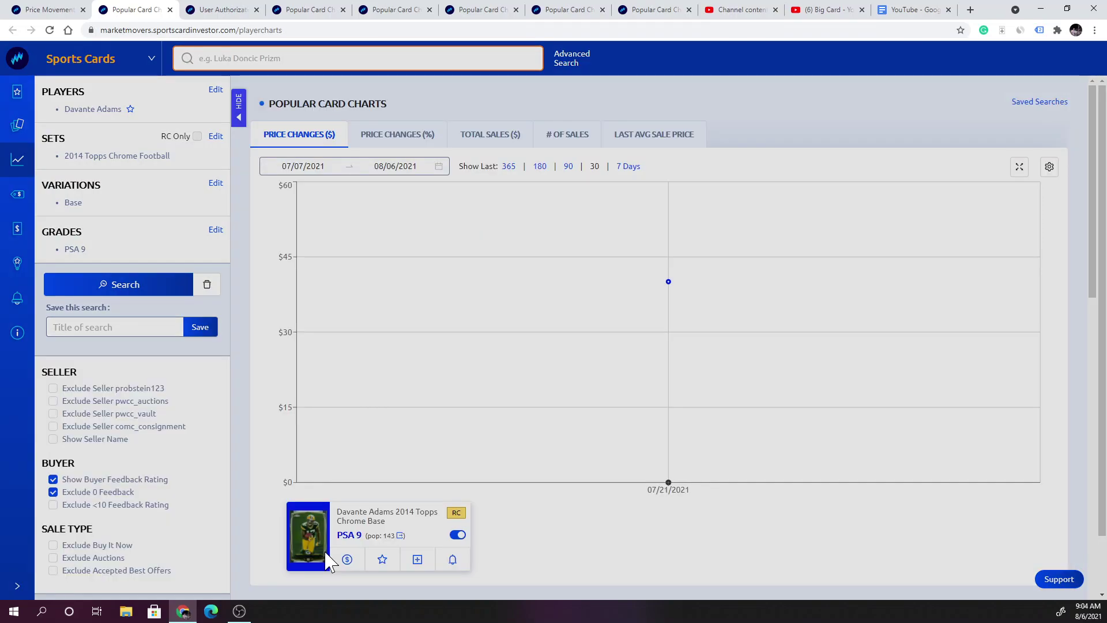
left_click(321, 543)
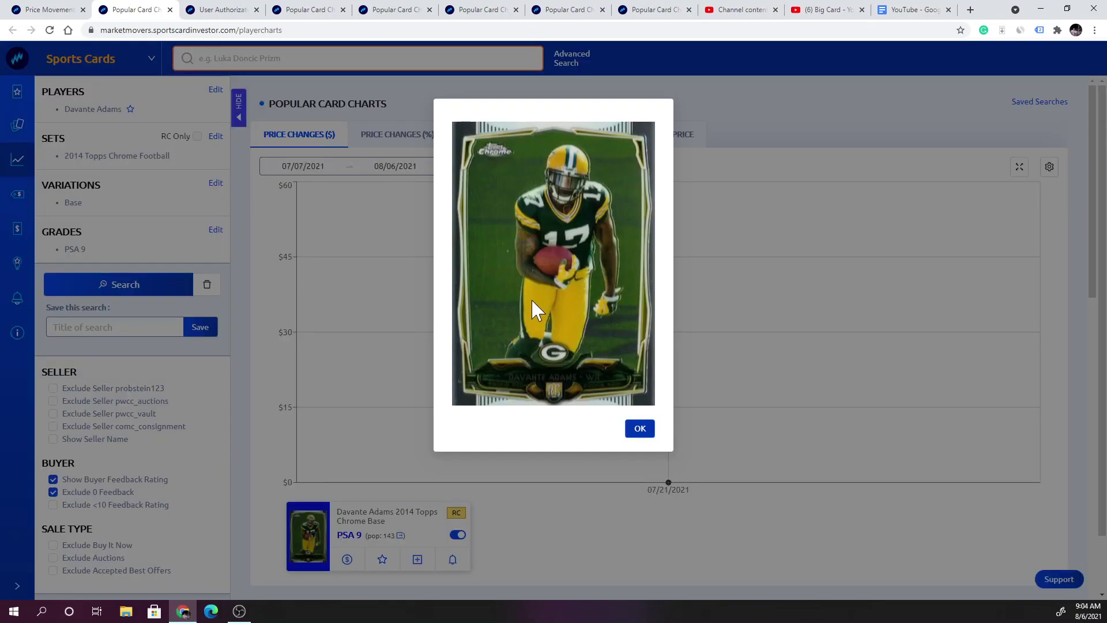
left_click(641, 430)
Review the PSA 9 chart's stats showing one $40.06 sale, then return to the leaderboard.
key("ctrl+shift+Tab")
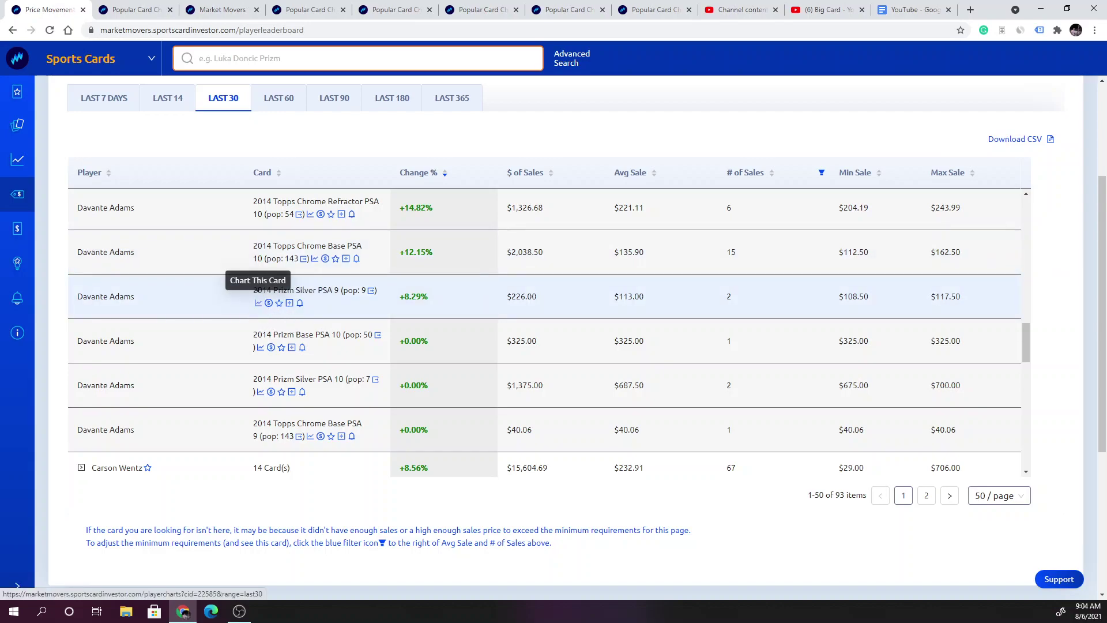
left_click(143, 10)
scroll(534, 390, "down", 2)
scroll(541, 398, "down", 1)
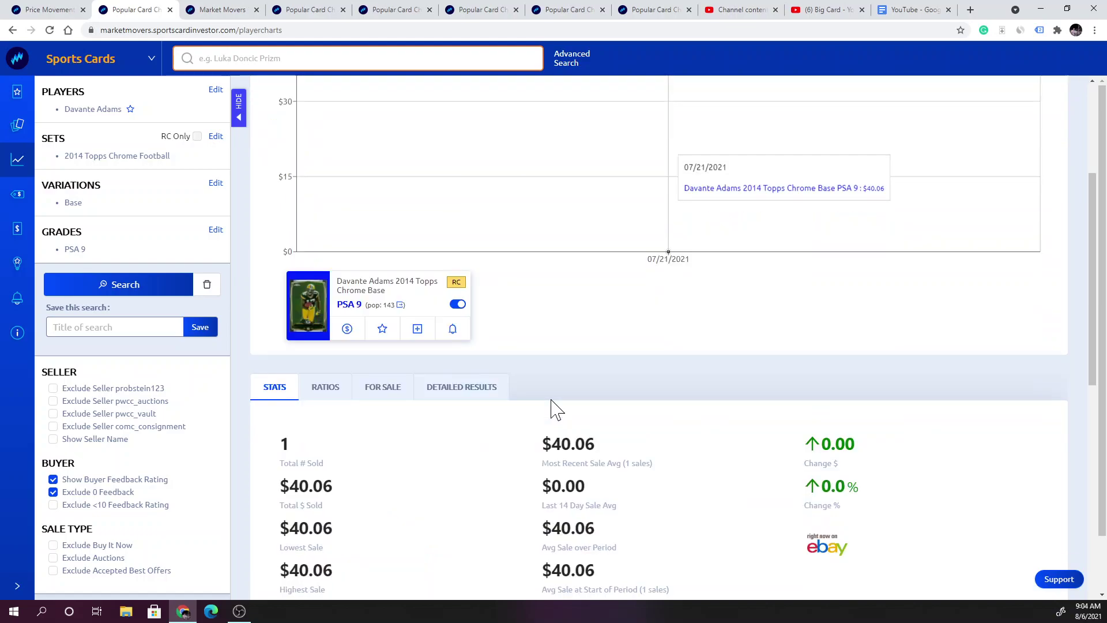
scroll(553, 408, "down", 3)
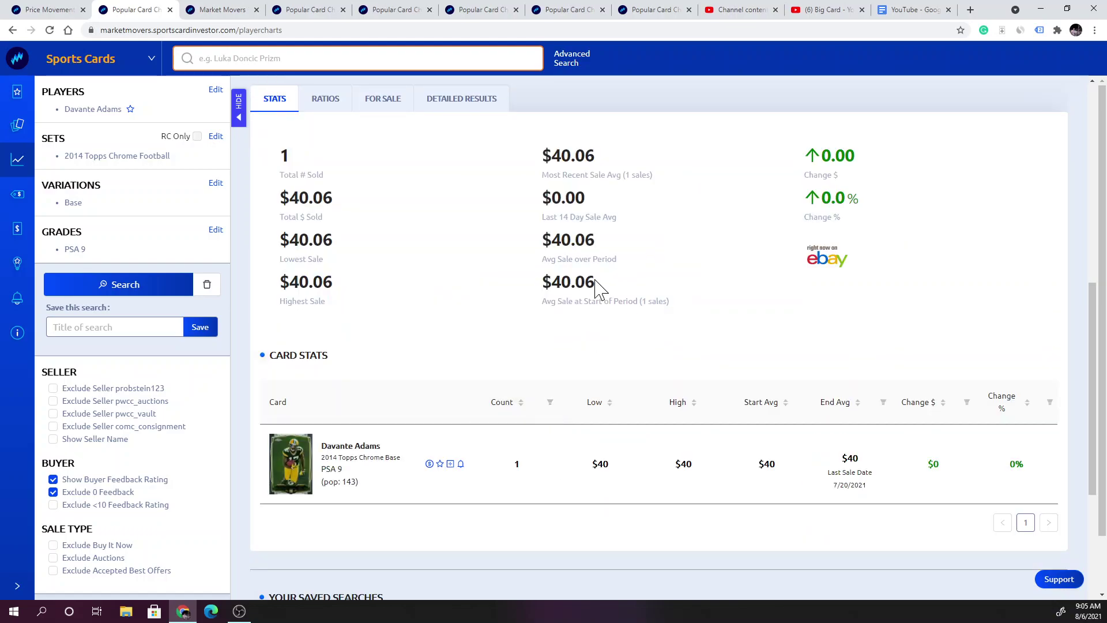
left_click_drag(620, 249, 489, 278)
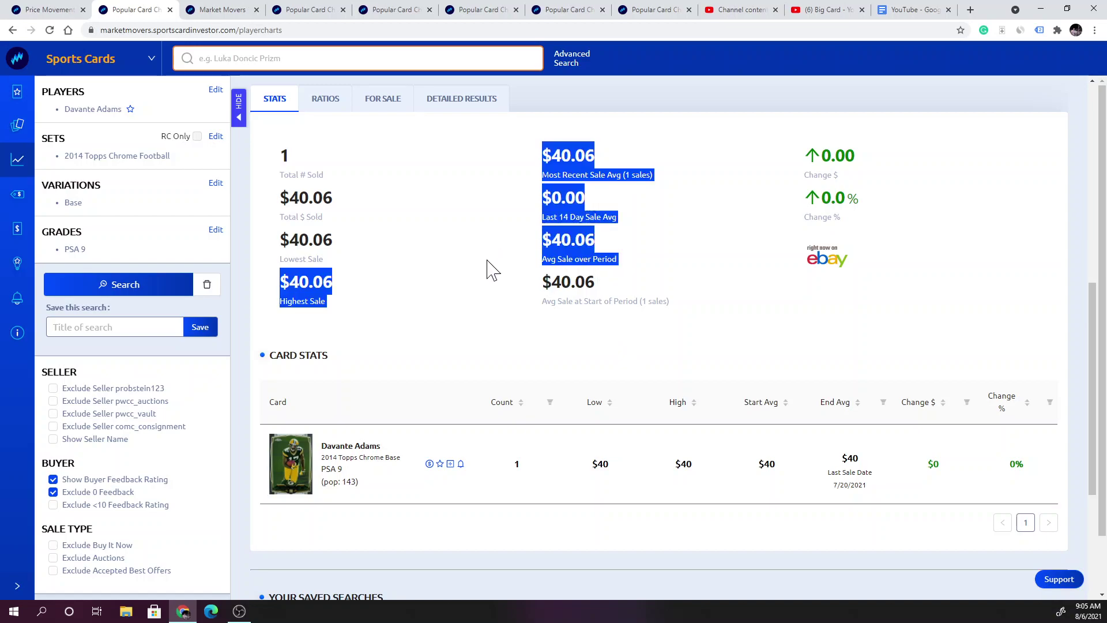
left_click(500, 312)
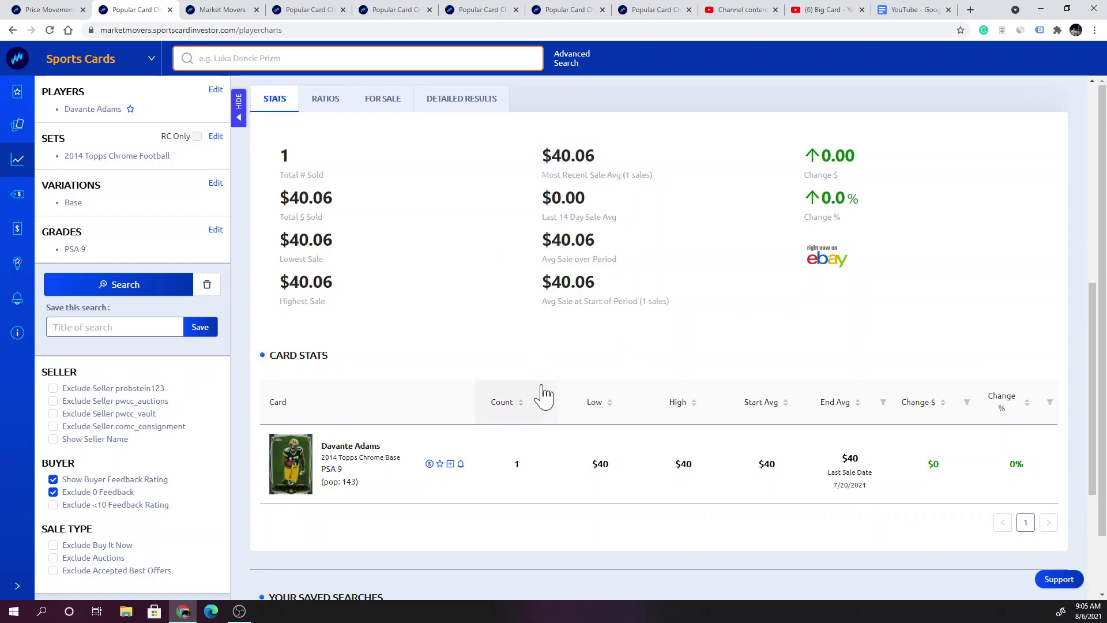
left_click(67, 10)
scroll(148, 313, "up", 3)
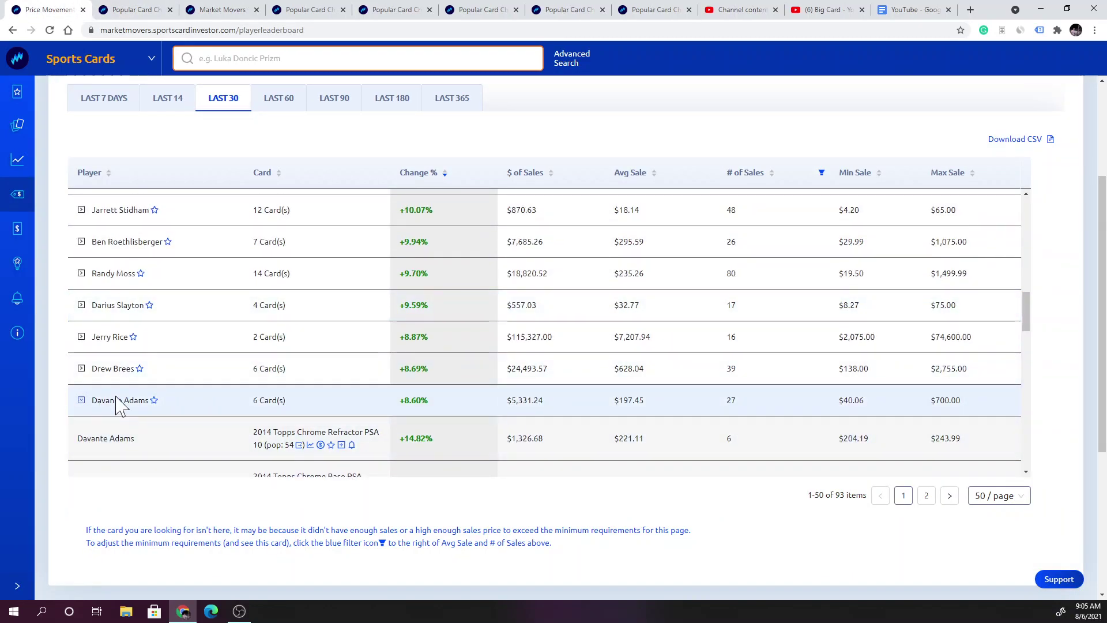
Collapse Davante Adams and Deion Sanders, check Justin Herbert, then expand Joe Burrow's 56 cards.
left_click(129, 401)
scroll(208, 385, "down", 1)
scroll(208, 385, "down", 2)
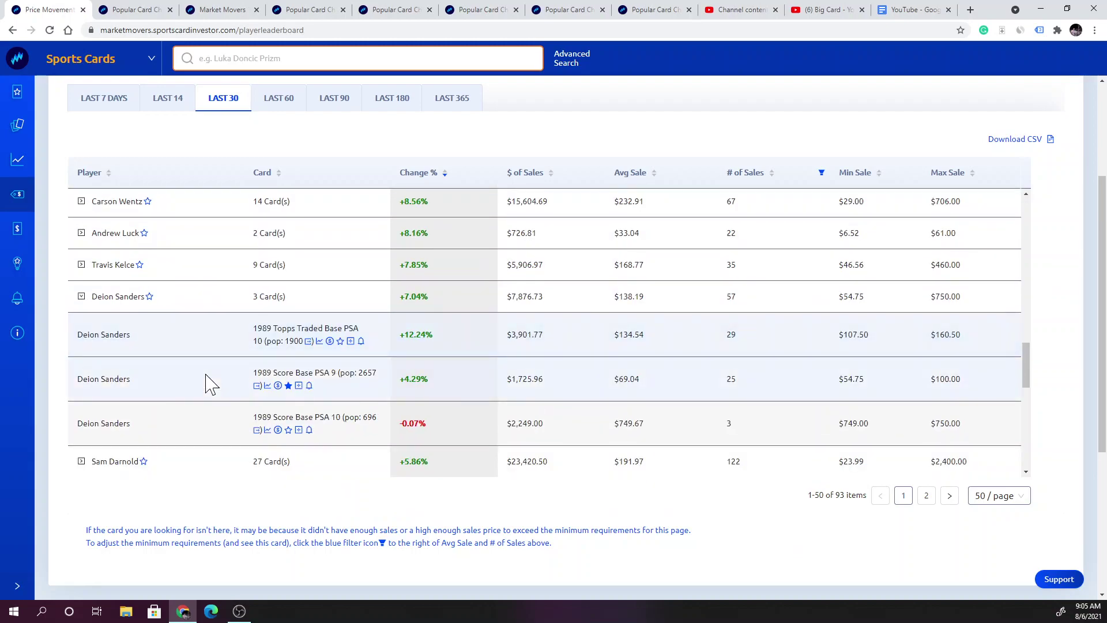
left_click(80, 297)
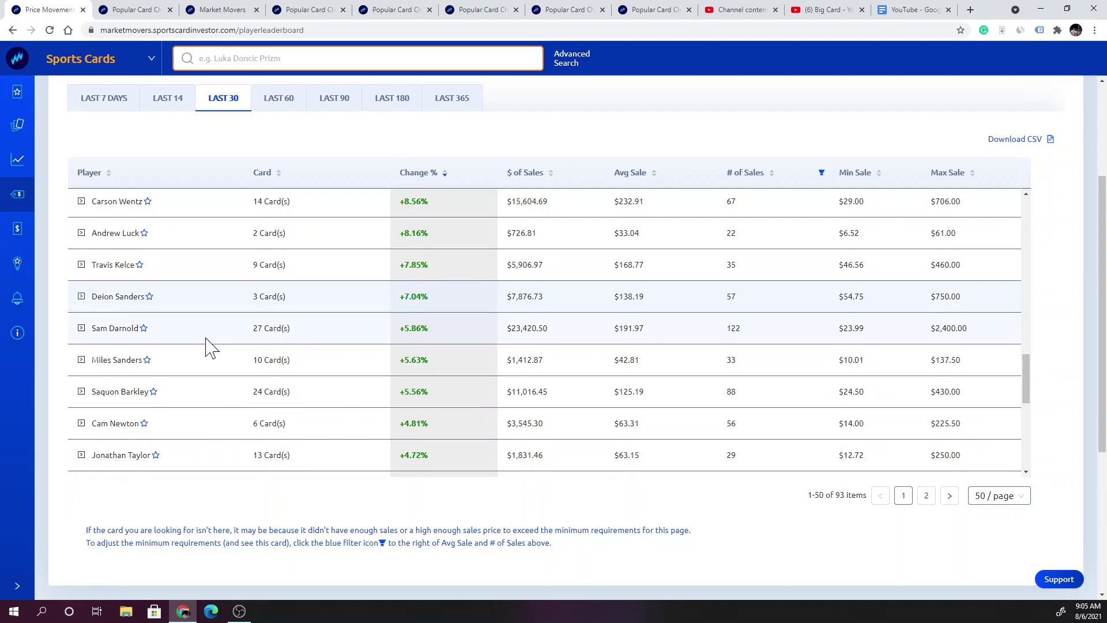
scroll(212, 346, "down", 2)
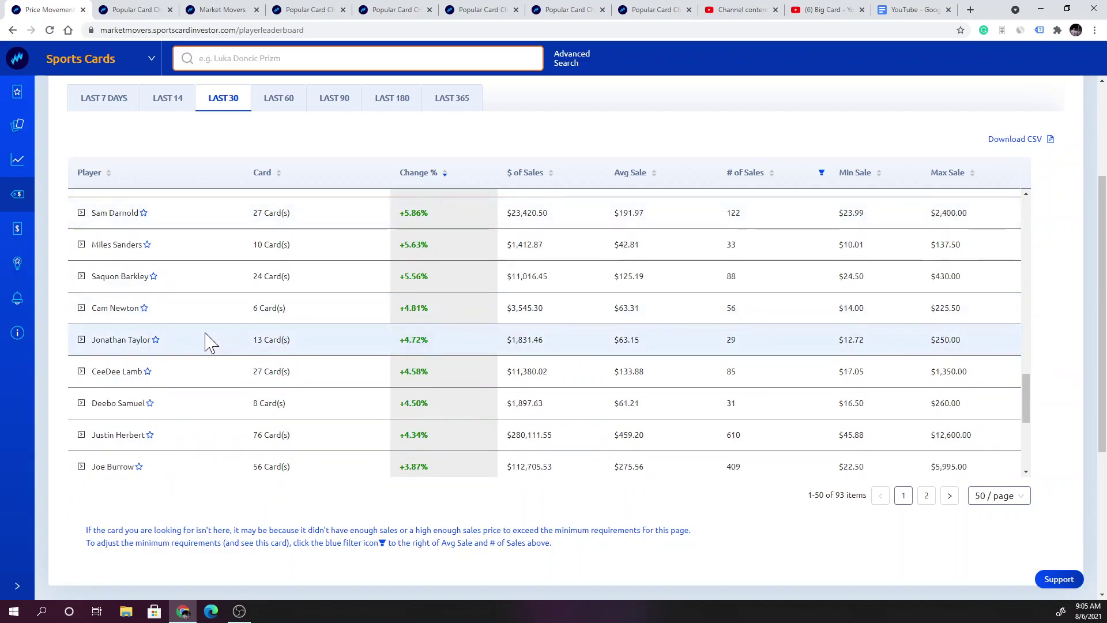
scroll(207, 338, "down", 1)
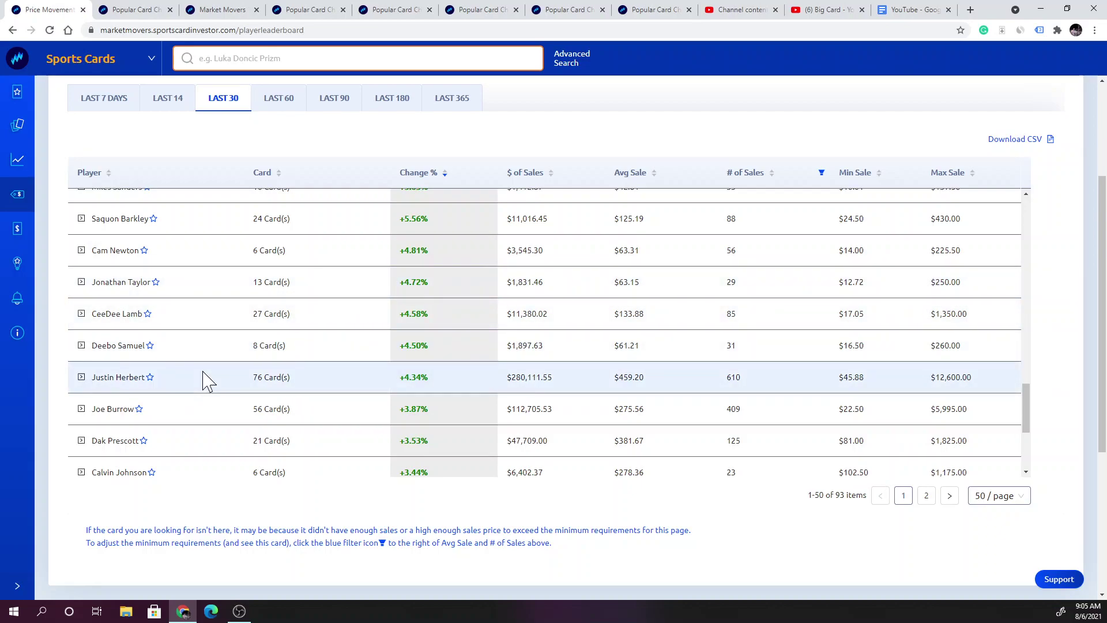
scroll(207, 381, "down", 2)
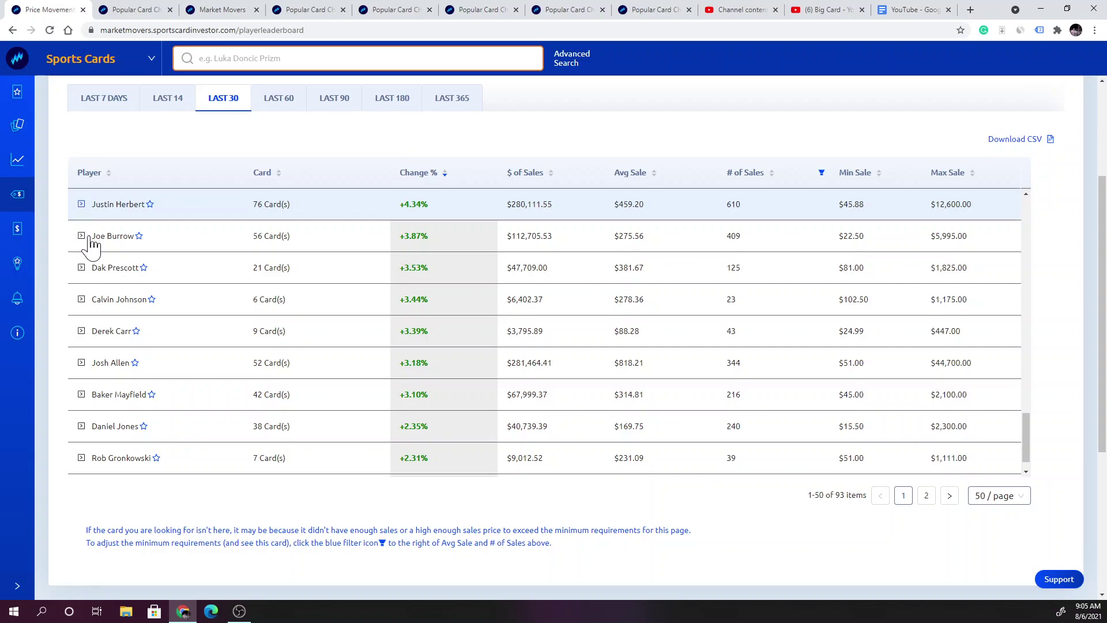
left_click(81, 204)
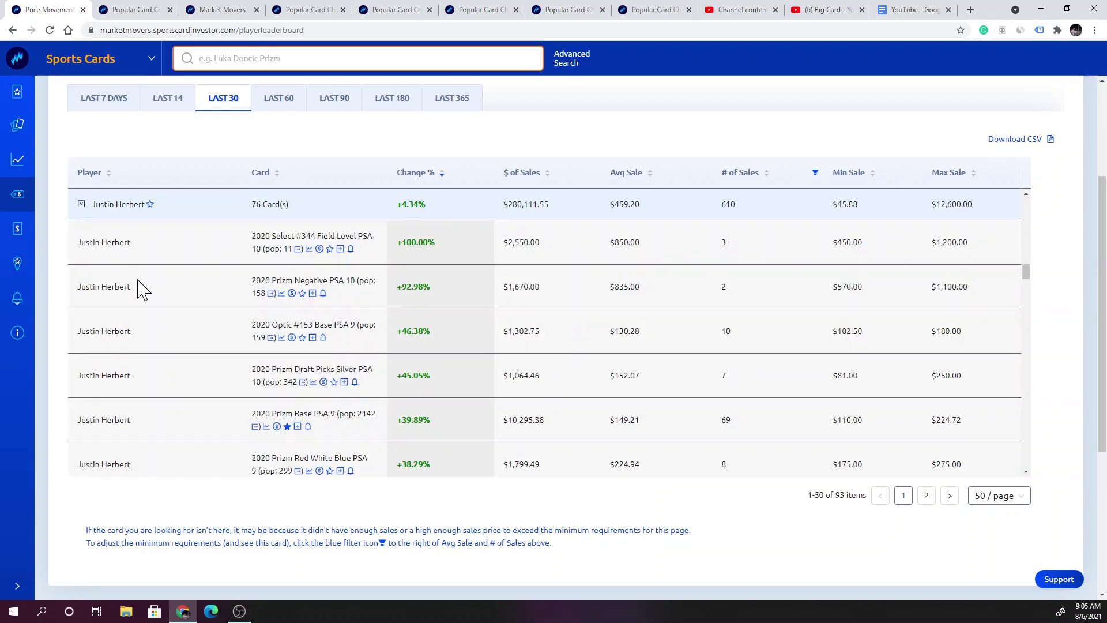
left_click(167, 316)
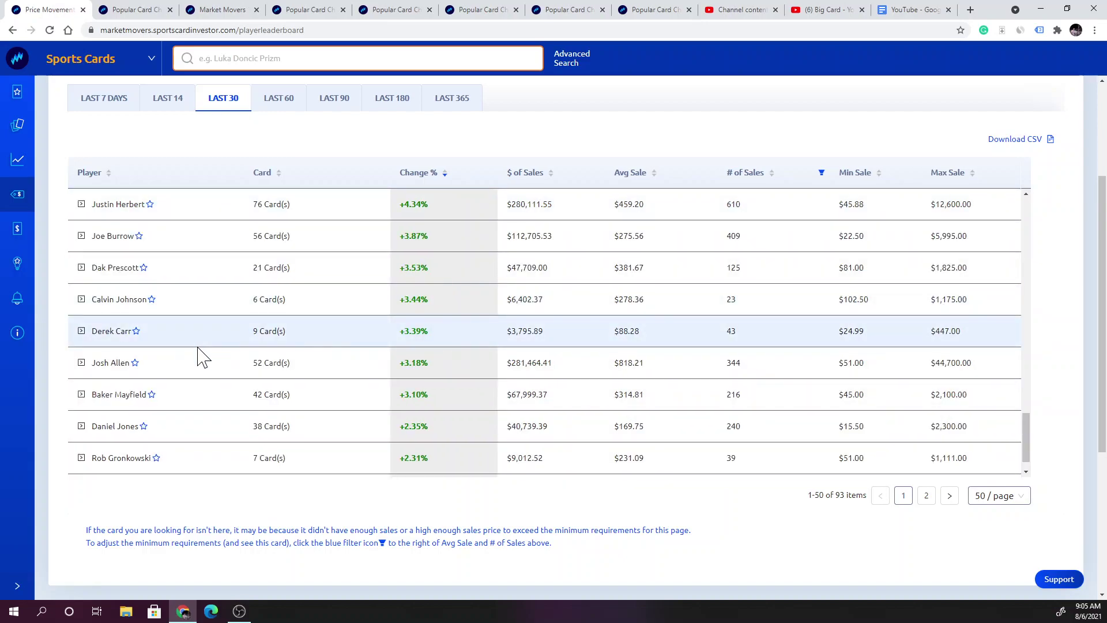
scroll(199, 394, "down", 1)
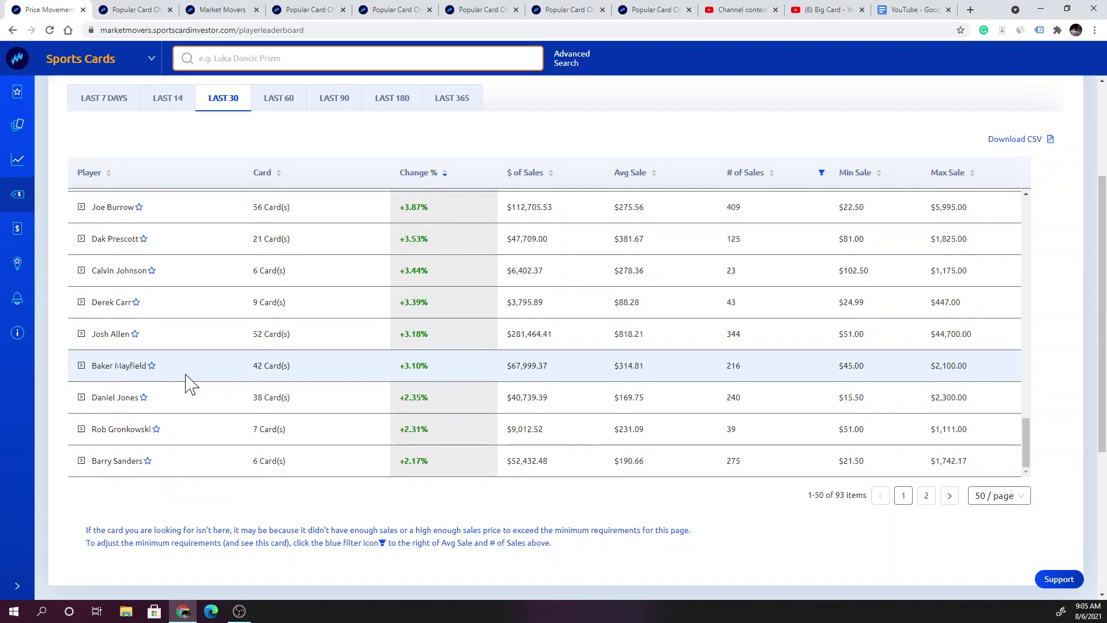
scroll(186, 383, "up", 1)
scroll(183, 384, "up", 1)
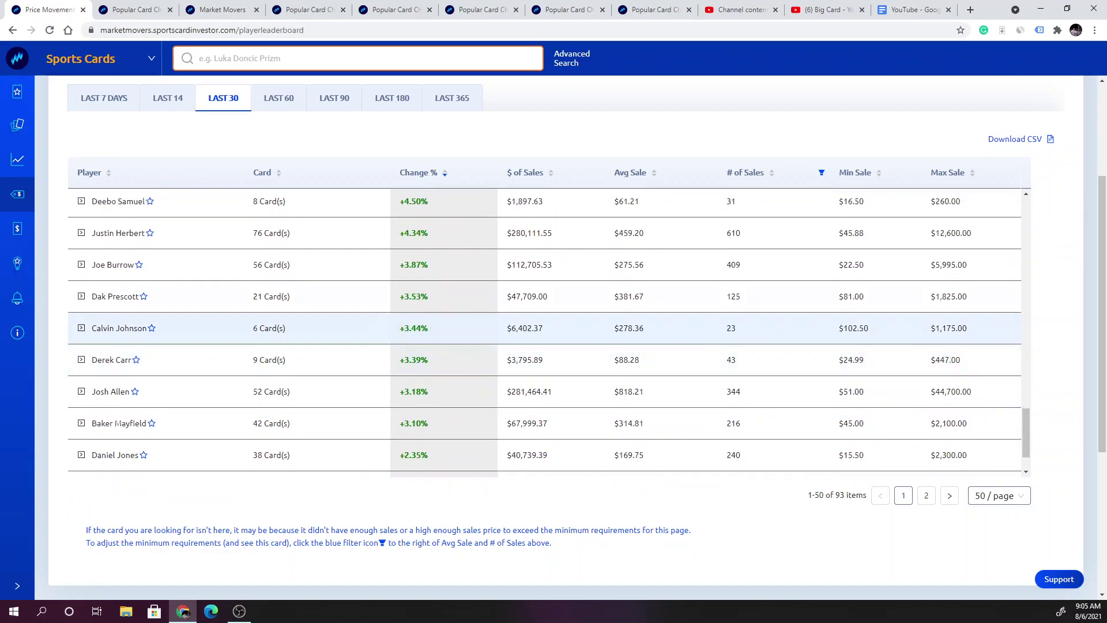
left_click(81, 266)
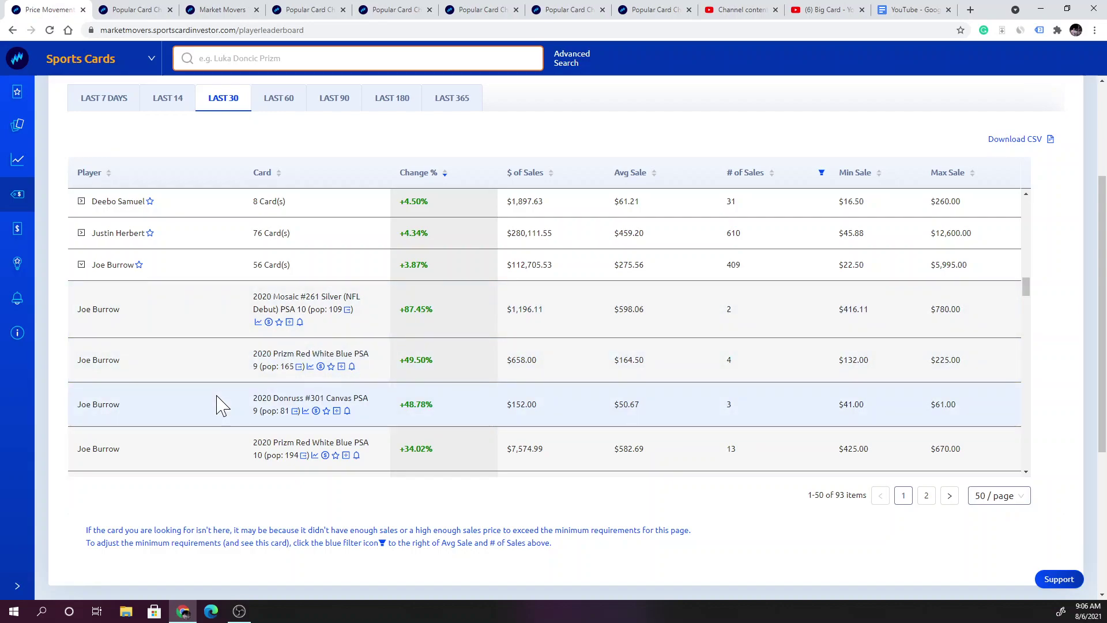
scroll(221, 406, "down", 3)
scroll(230, 402, "down", 2)
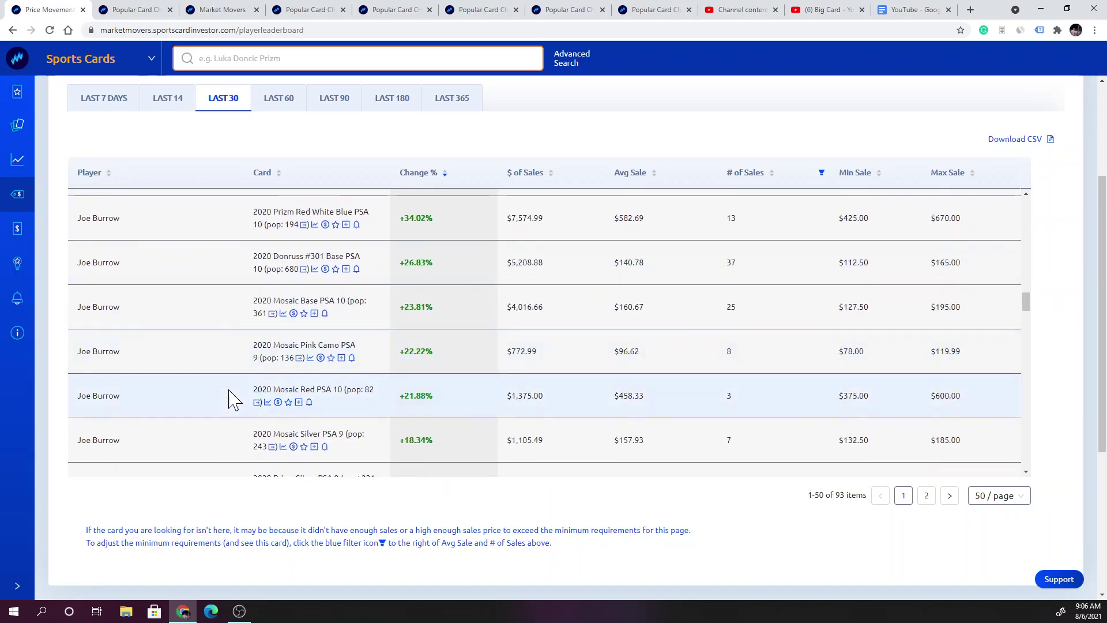
scroll(232, 400, "down", 3)
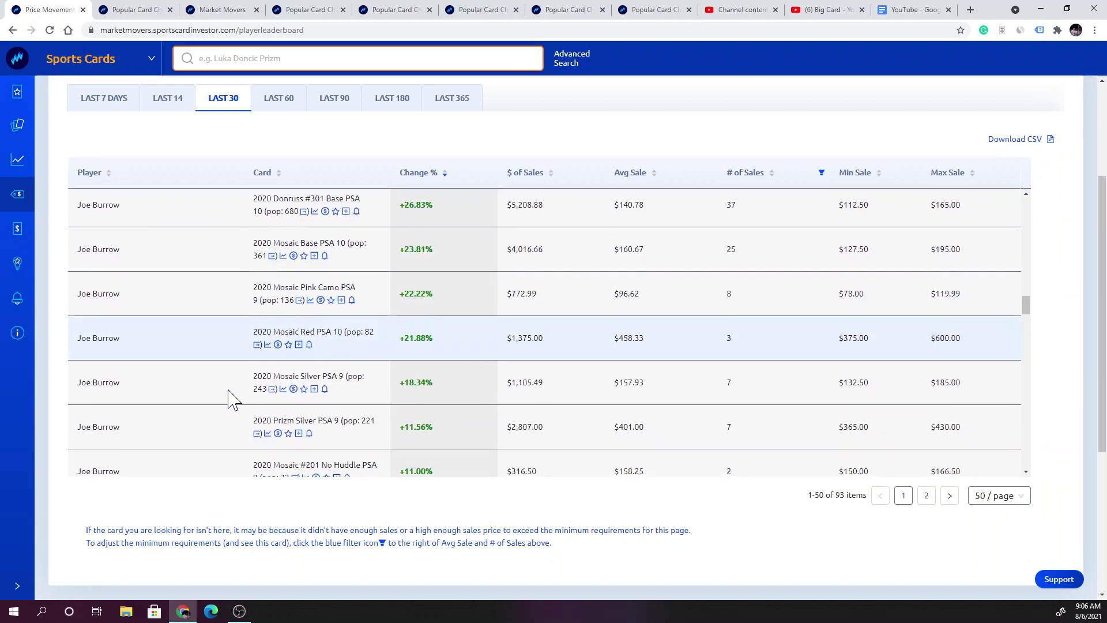
scroll(232, 400, "down", 2)
scroll(232, 399, "down", 1)
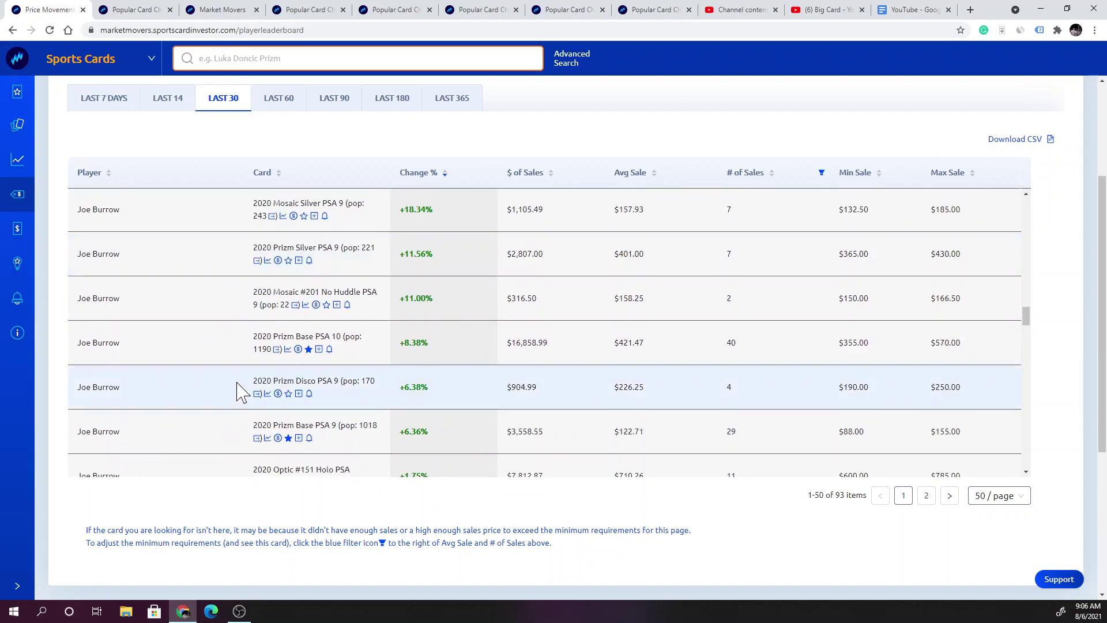
Chart Joe Burrow's 2020 Prizm Base PSA 10, showing a $430.00 sale on 07/21/2021.
left_click(288, 353)
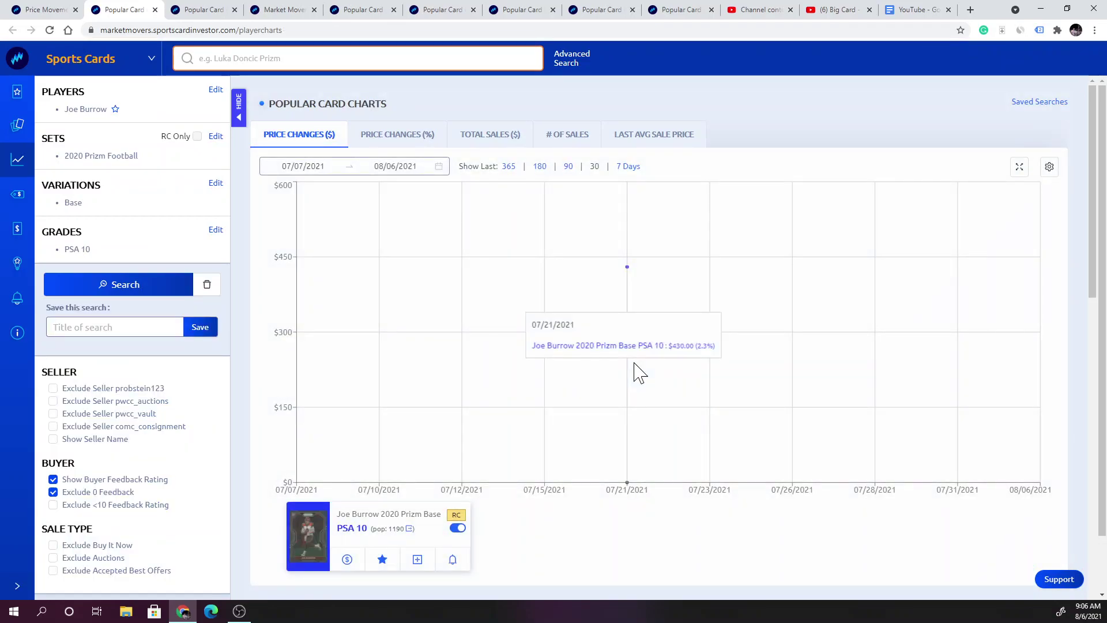
View and close the Joe Burrow Prizm PSA 10 card image, then check its 40-sale stats.
left_click(638, 372)
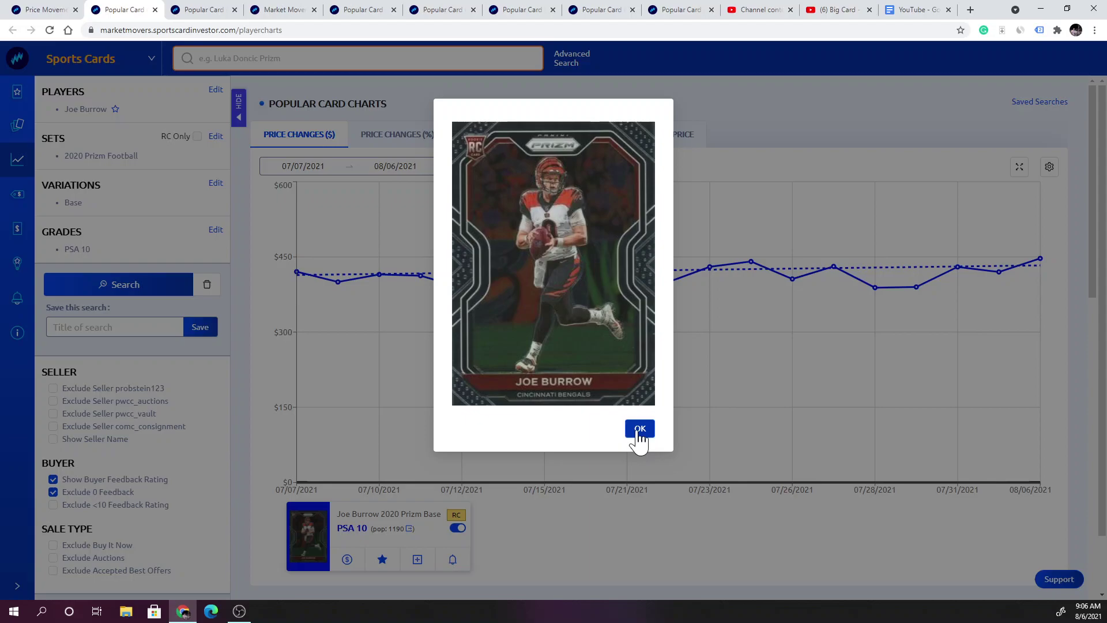
left_click(639, 430)
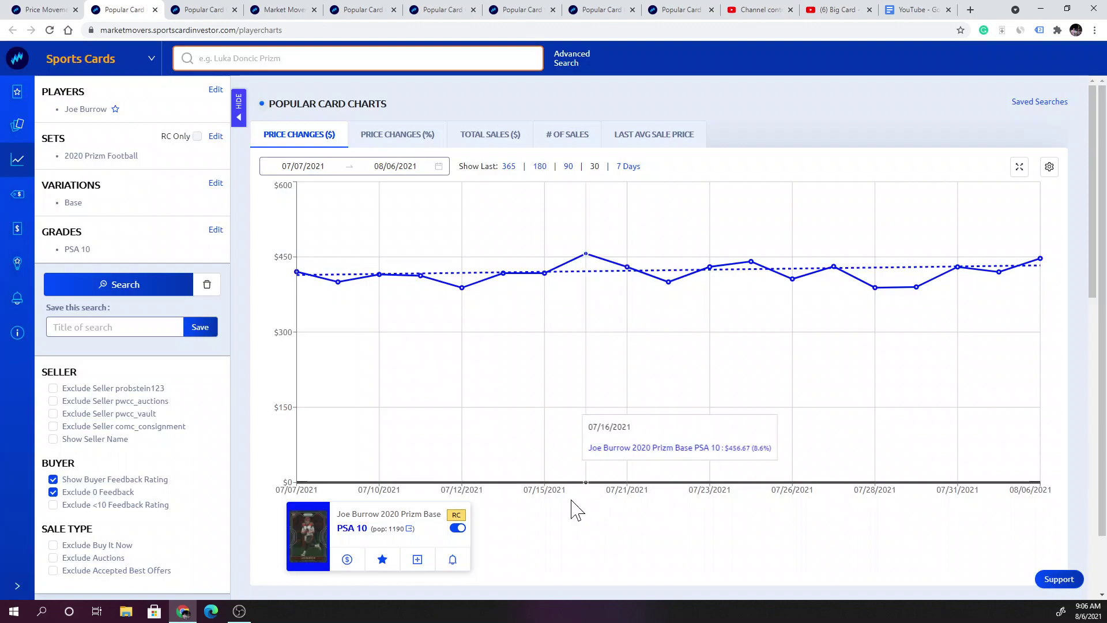
scroll(574, 507, "down", 3)
scroll(520, 499, "down", 1)
scroll(519, 499, "down", 1)
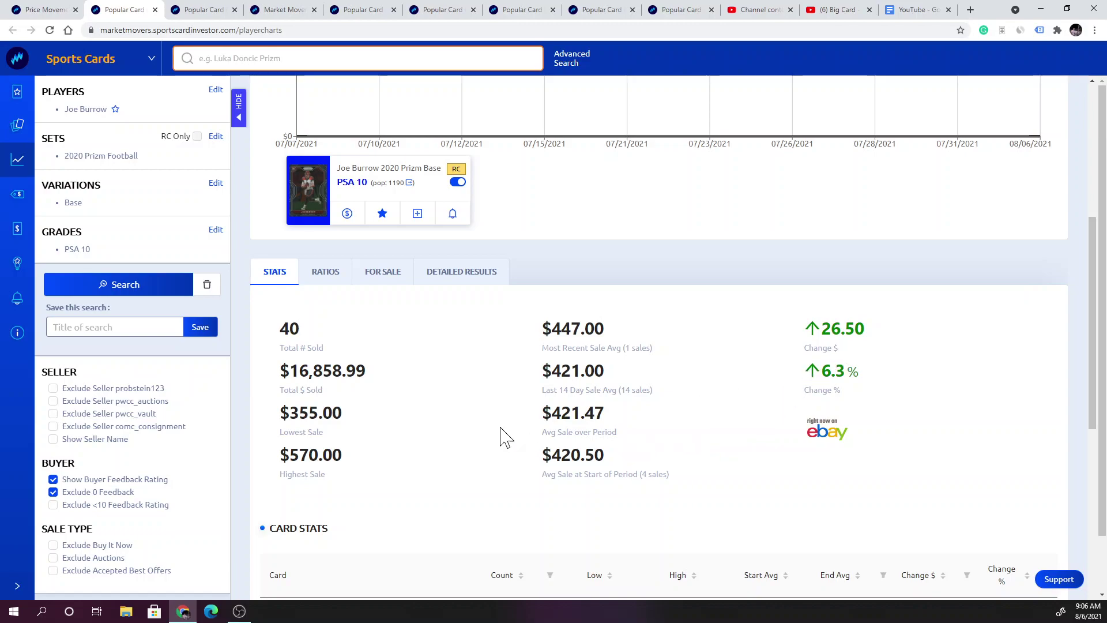
On the leaderboard, collapse Joe Burrow, expand Baker Mayfield, and chart his 2018 Prizm Silver PSA 9.
left_click(39, 9)
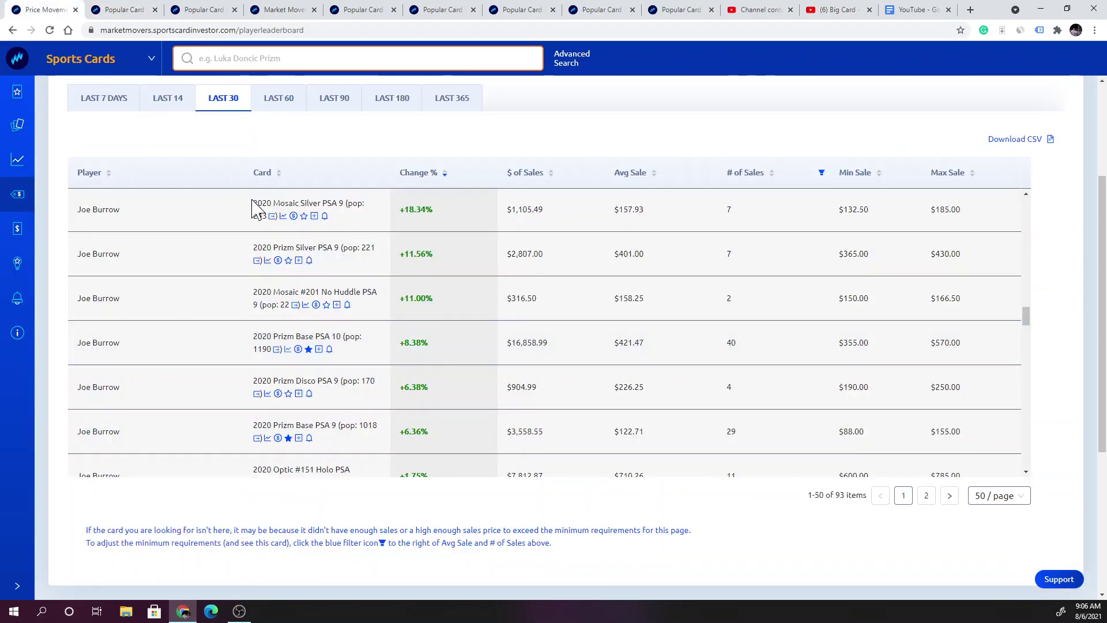
scroll(129, 324, "up", 2)
scroll(117, 311, "up", 2)
scroll(113, 309, "up", 1)
scroll(111, 309, "up", 2)
left_click(81, 265)
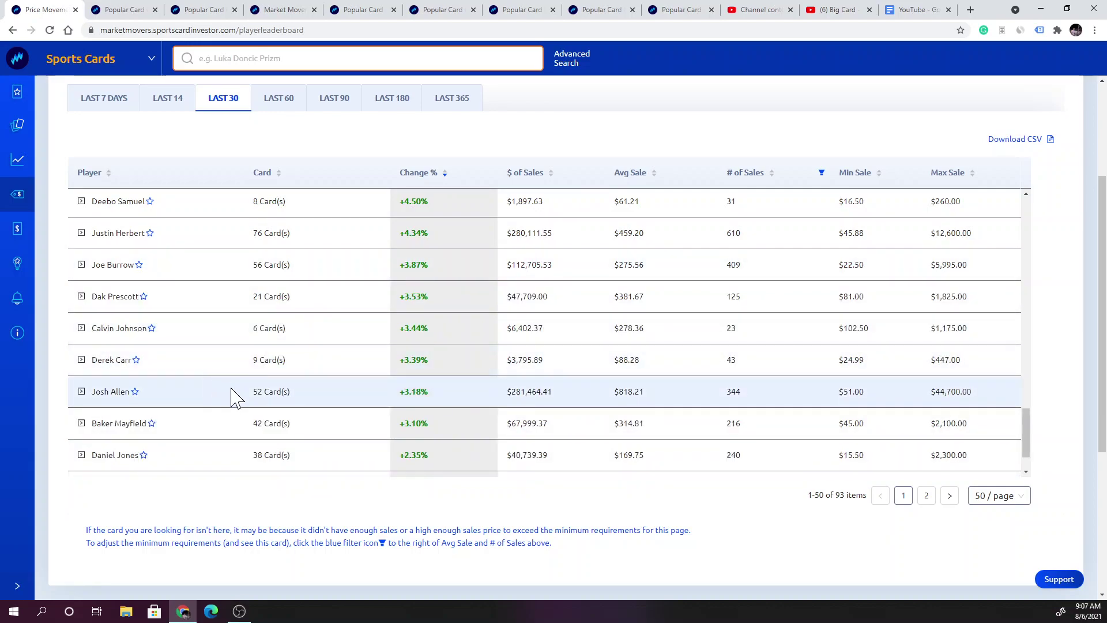
scroll(227, 434, "down", 1)
scroll(217, 427, "down", 2)
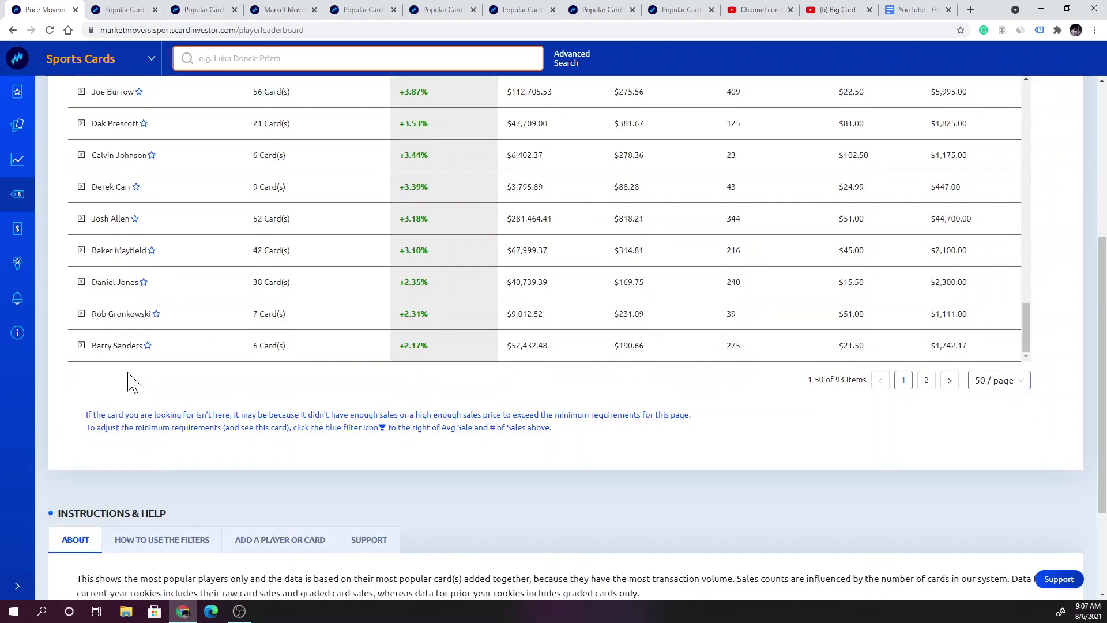
left_click(81, 251)
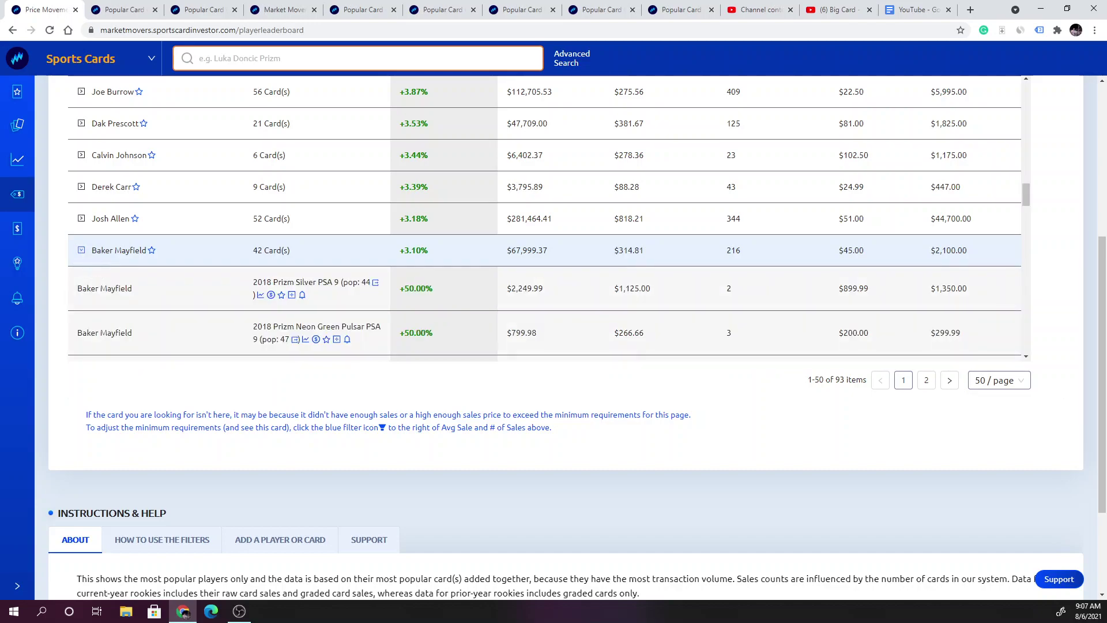
left_click(266, 297)
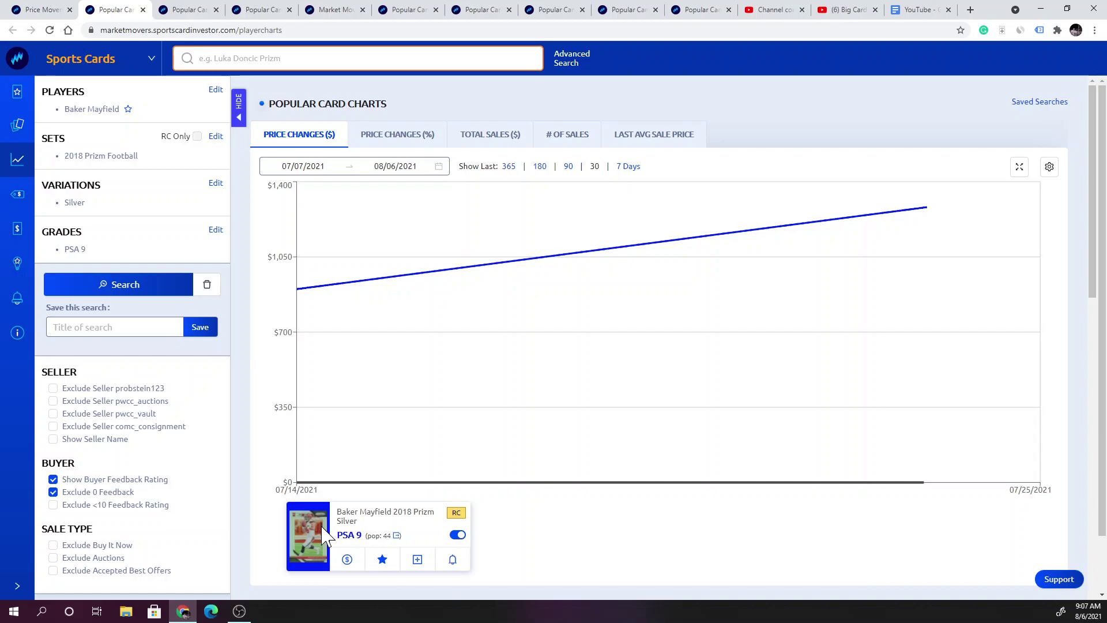
View and dismiss the enlarged Baker Mayfield 2018 Prizm Silver PSA 9 card image.
left_click(322, 537)
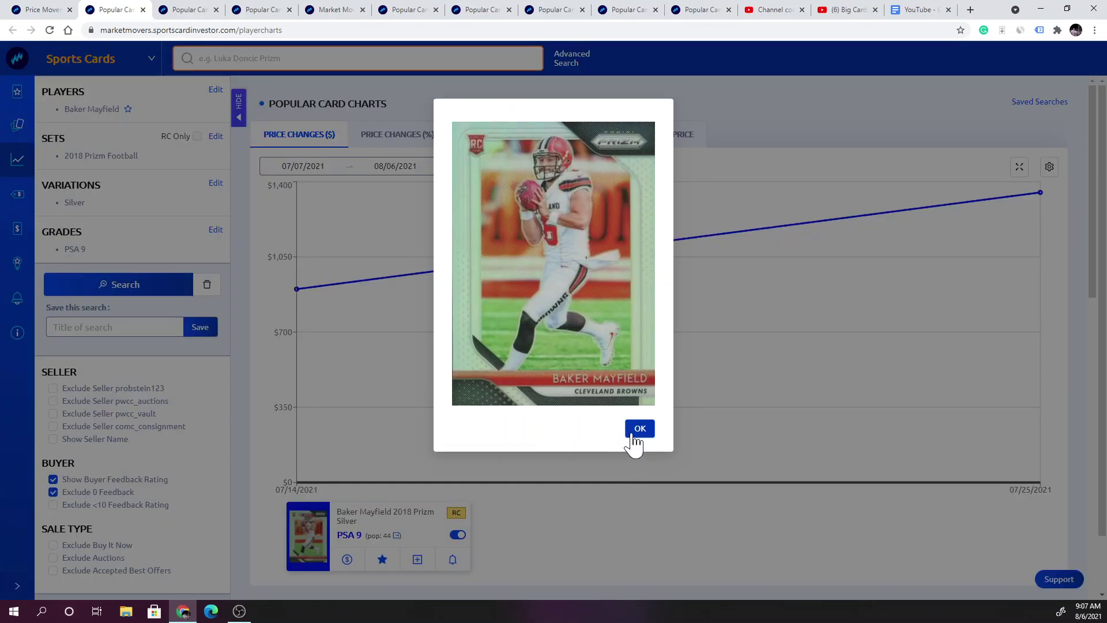
left_click(640, 431)
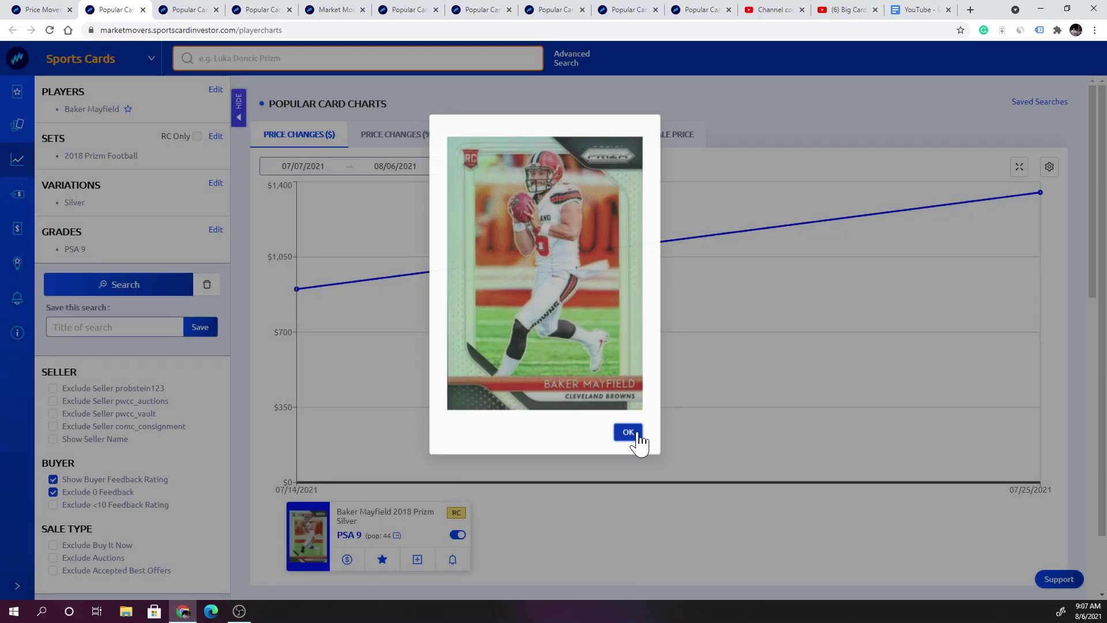
left_click(629, 432)
scroll(765, 524, "down", 3)
scroll(764, 526, "down", 1)
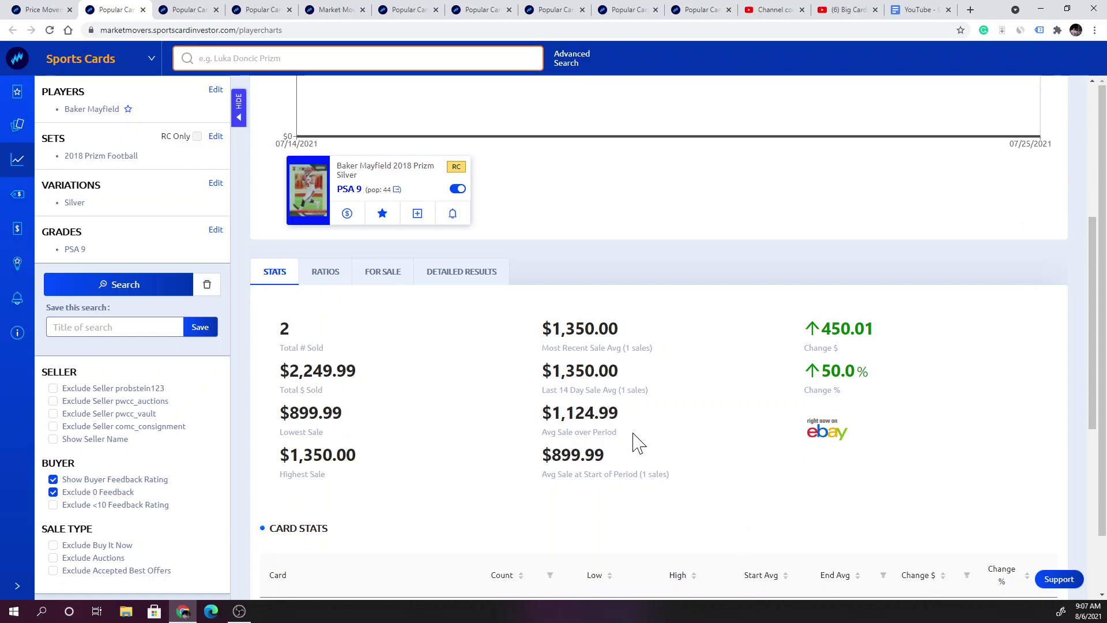
scroll(482, 459, "up", 1)
scroll(483, 458, "up", 1)
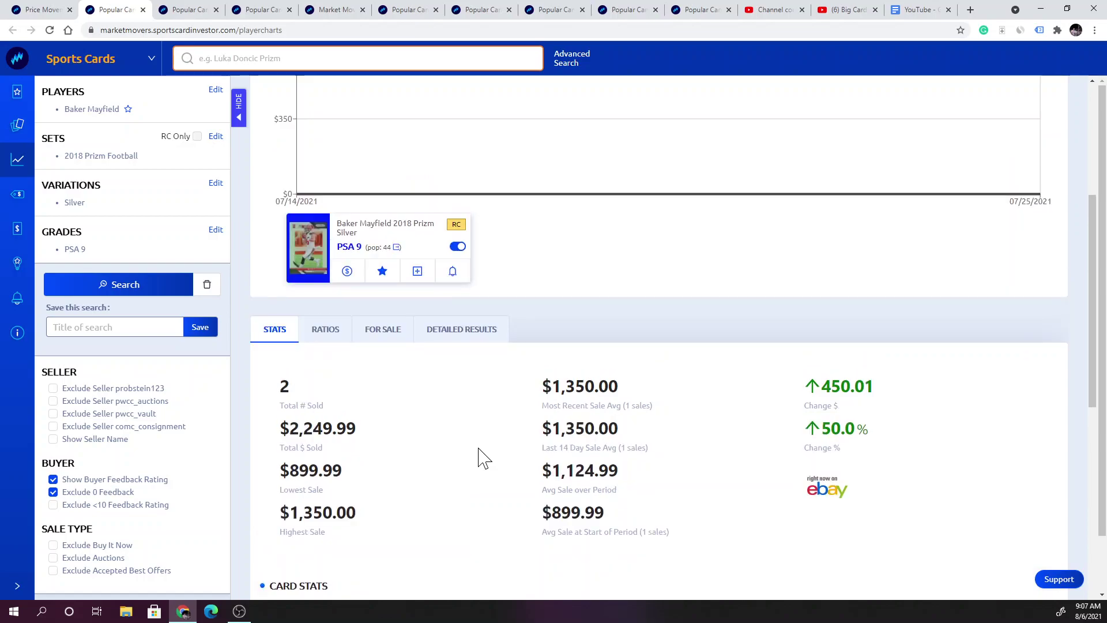
scroll(482, 458, "up", 1)
scroll(483, 458, "up", 2)
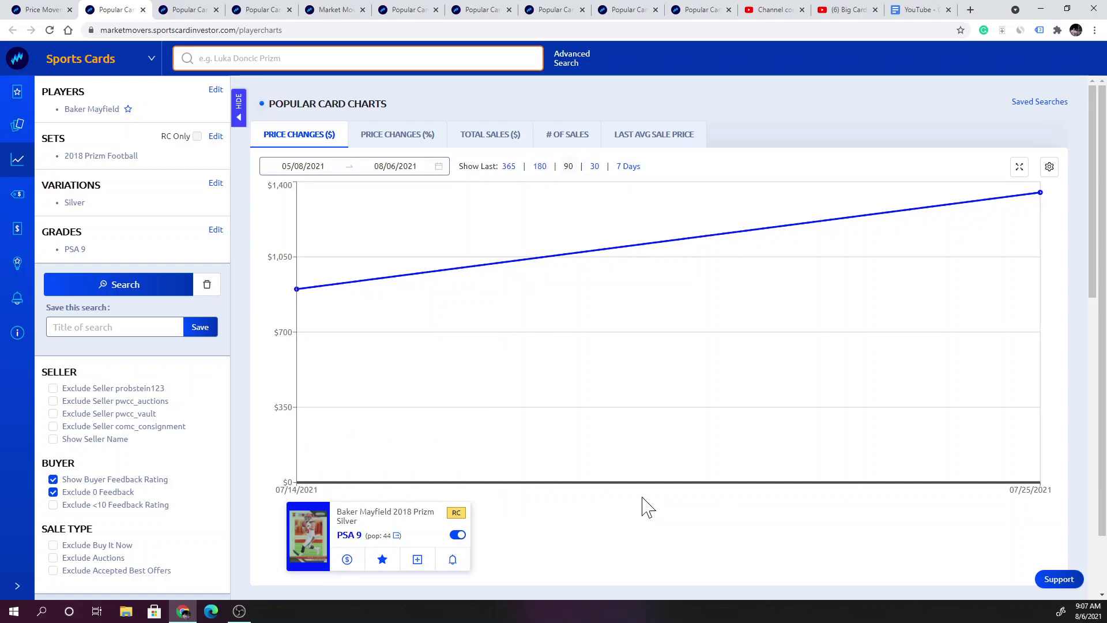
mouse_move(579, 266)
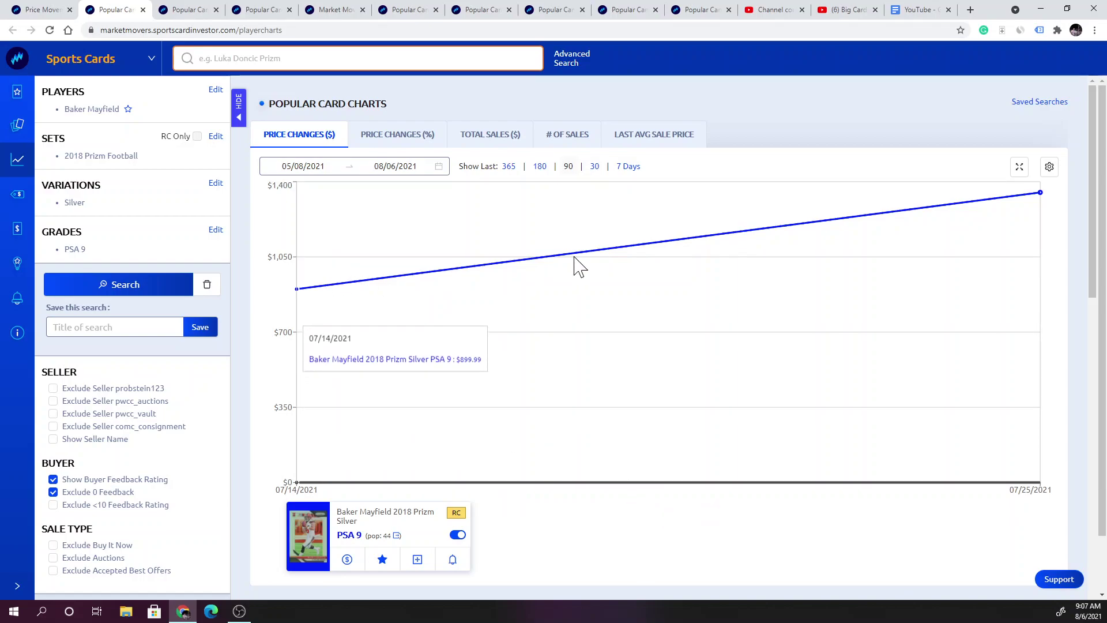
scroll(577, 474, "down", 2)
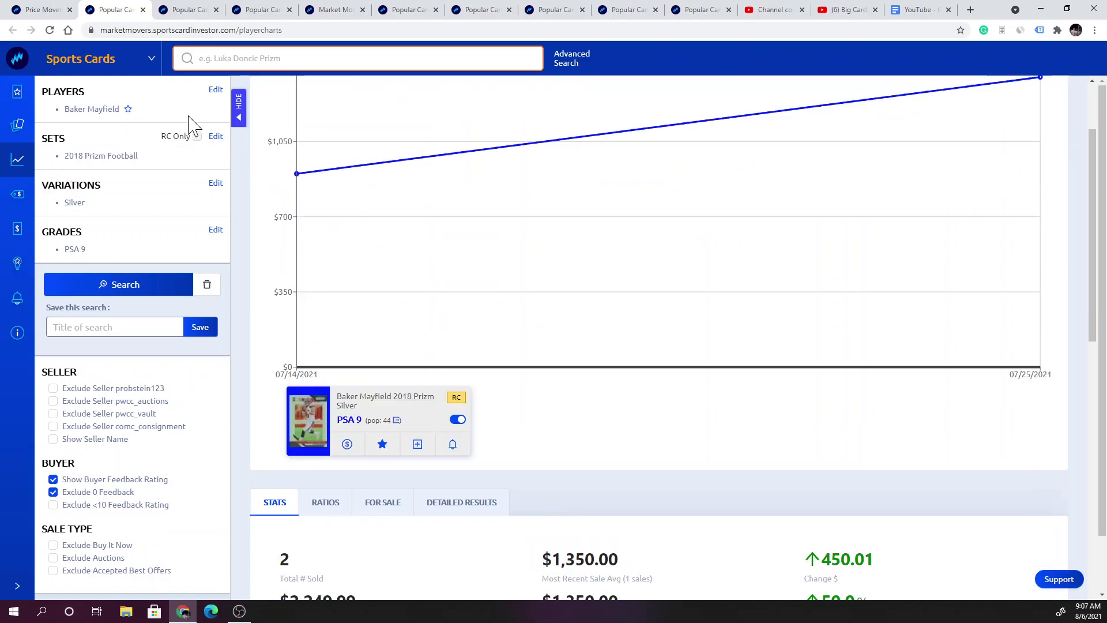
Switch back to the leaderboard to reach Baker Mayfield's 2018 Prizm Base PSA 9 row.
key("ctrl+shift+Tab")
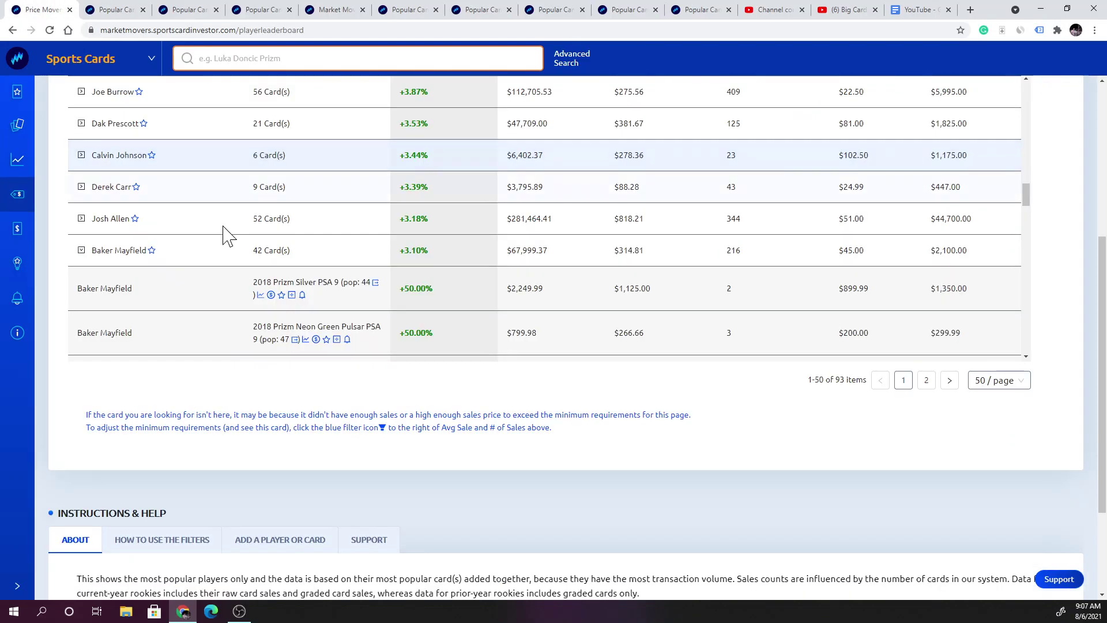
scroll(285, 281, "down", 2)
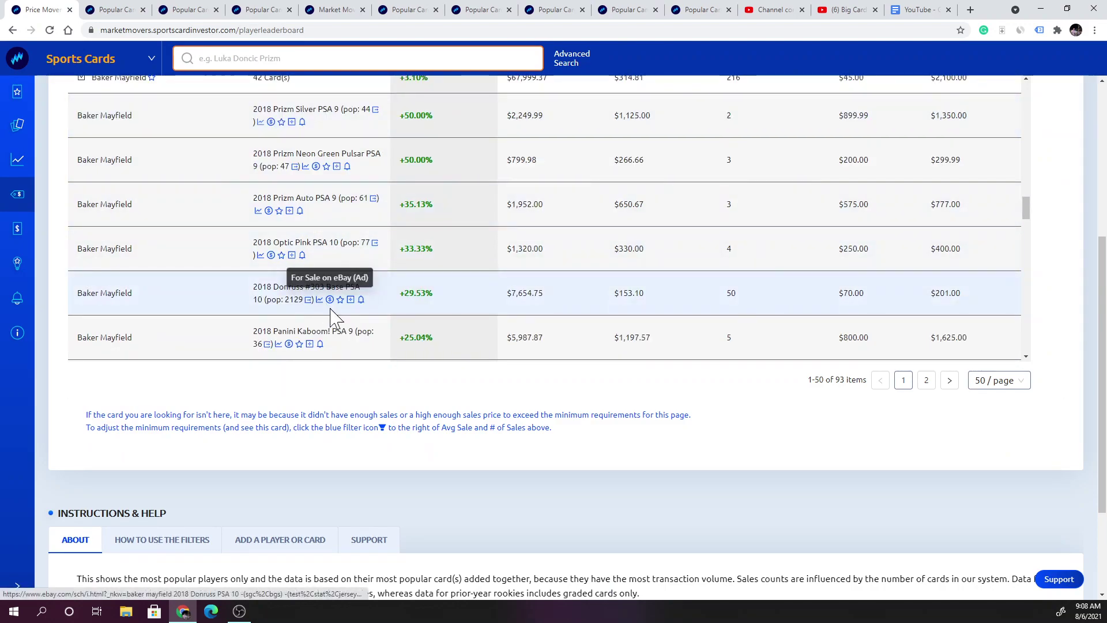
scroll(337, 319, "down", 2)
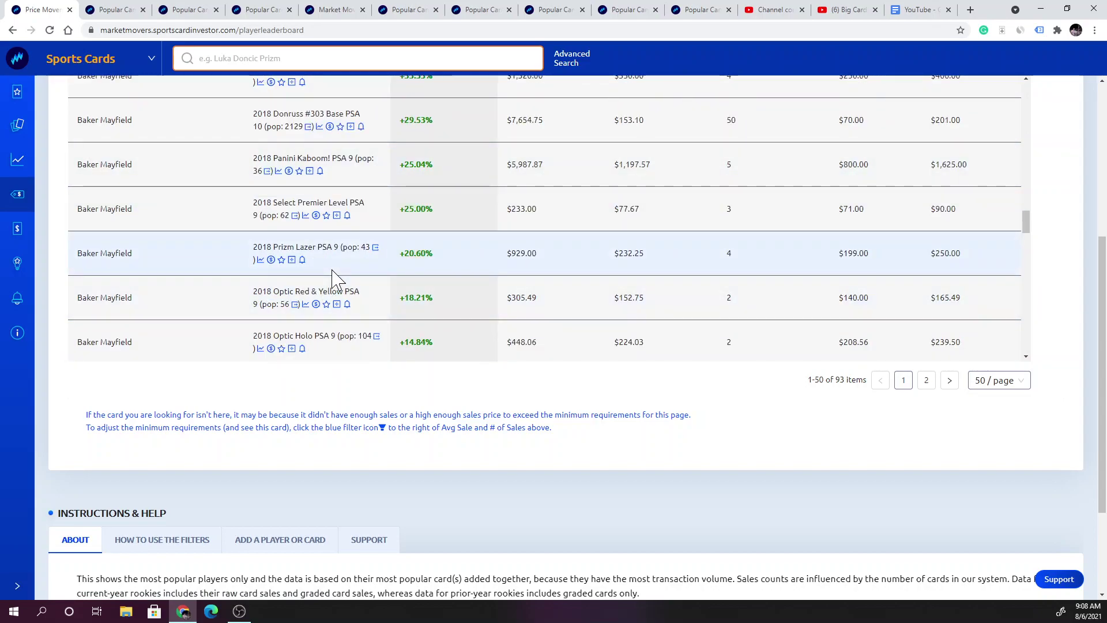
scroll(337, 279, "down", 1)
scroll(336, 282, "down", 1)
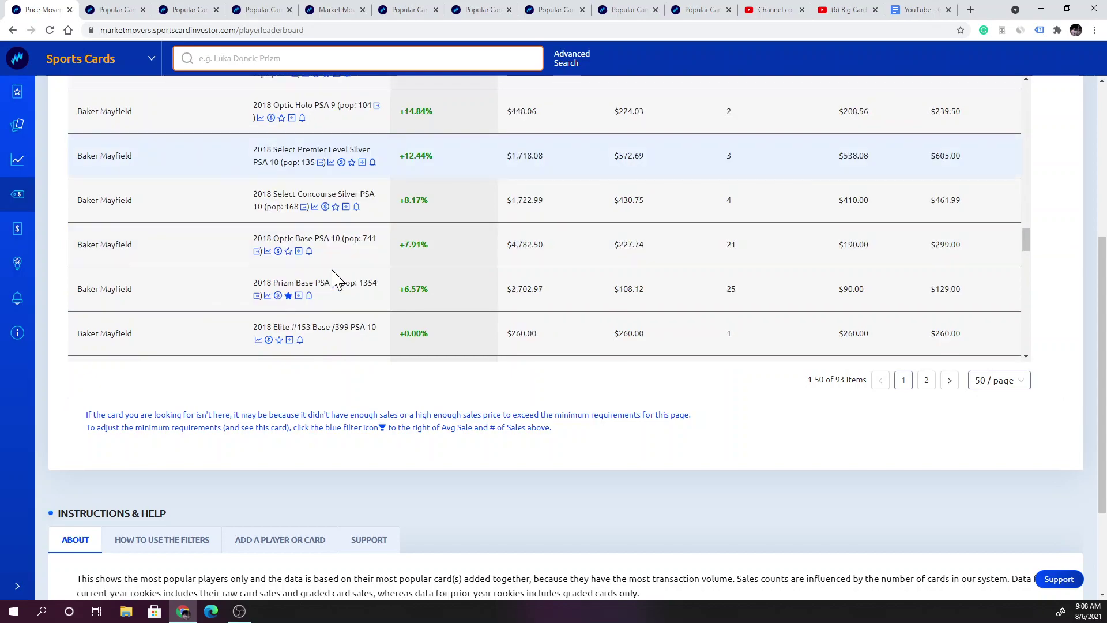
scroll(337, 285, "down", 1)
scroll(338, 286, "down", 1)
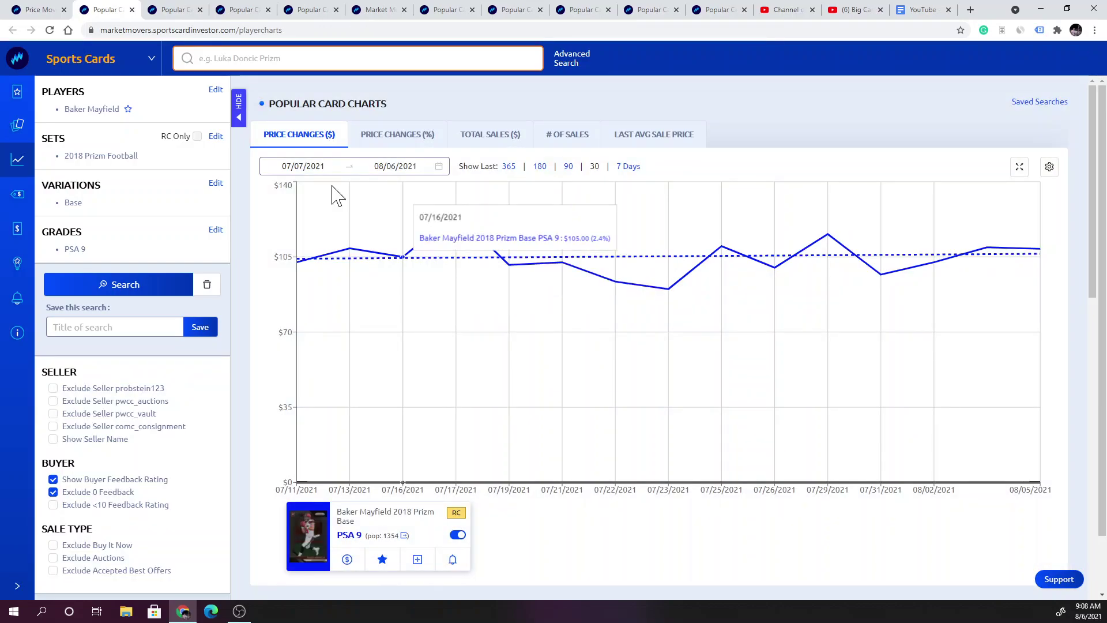
Extend the Baker Mayfield 2018 Prizm Base PSA 9 chart to the last 90 days.
left_click(569, 167)
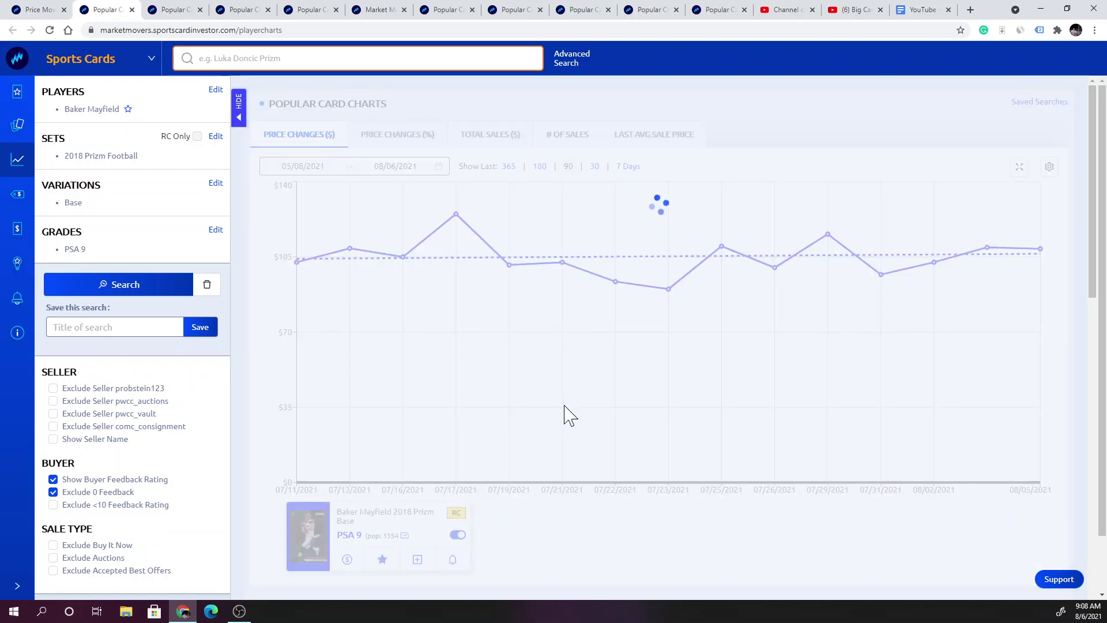